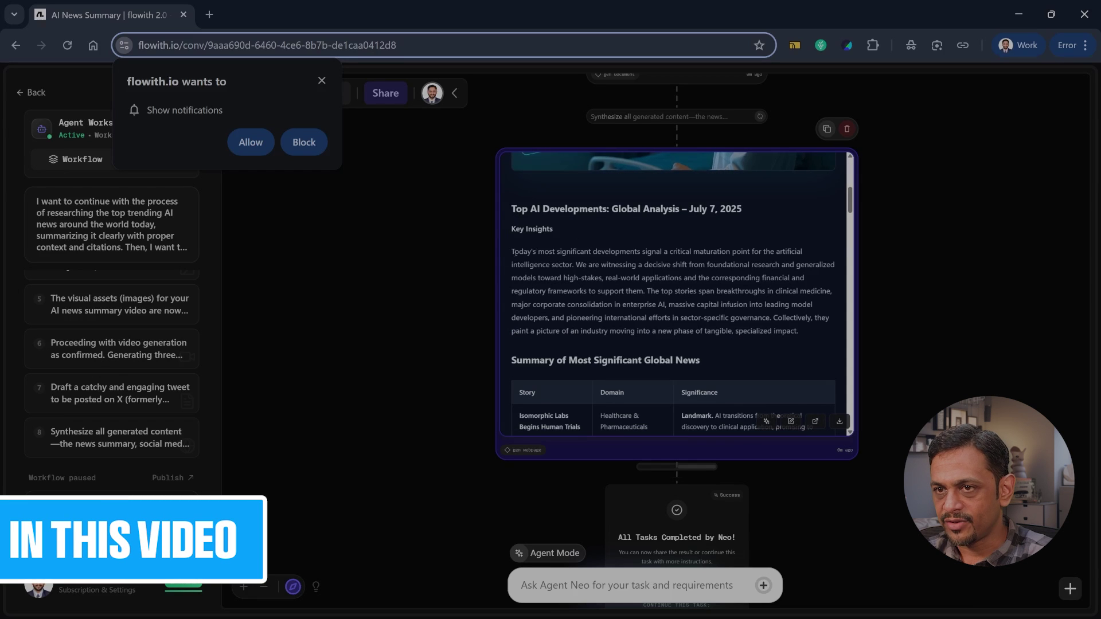
# - Highlight the report's Key Insights paragraph and scroll further down the showcased results
pyautogui.moveTo(514, 253); pyautogui.dragTo(807, 330)
pyautogui.scroll(-3, 668, 294)
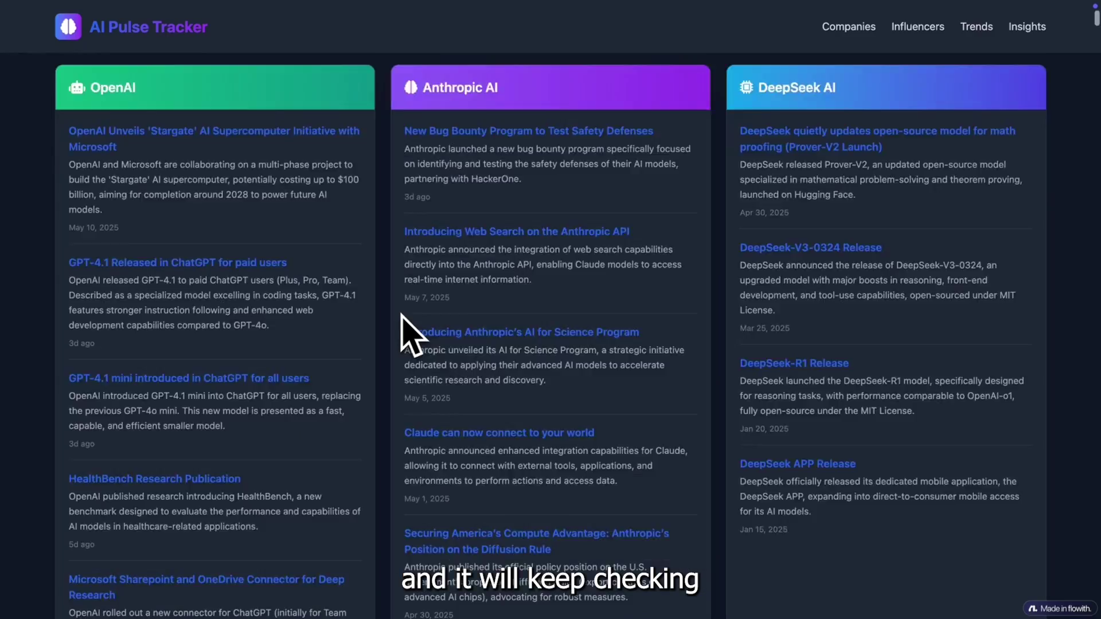
pyautogui.scroll(-15, 405, 332)
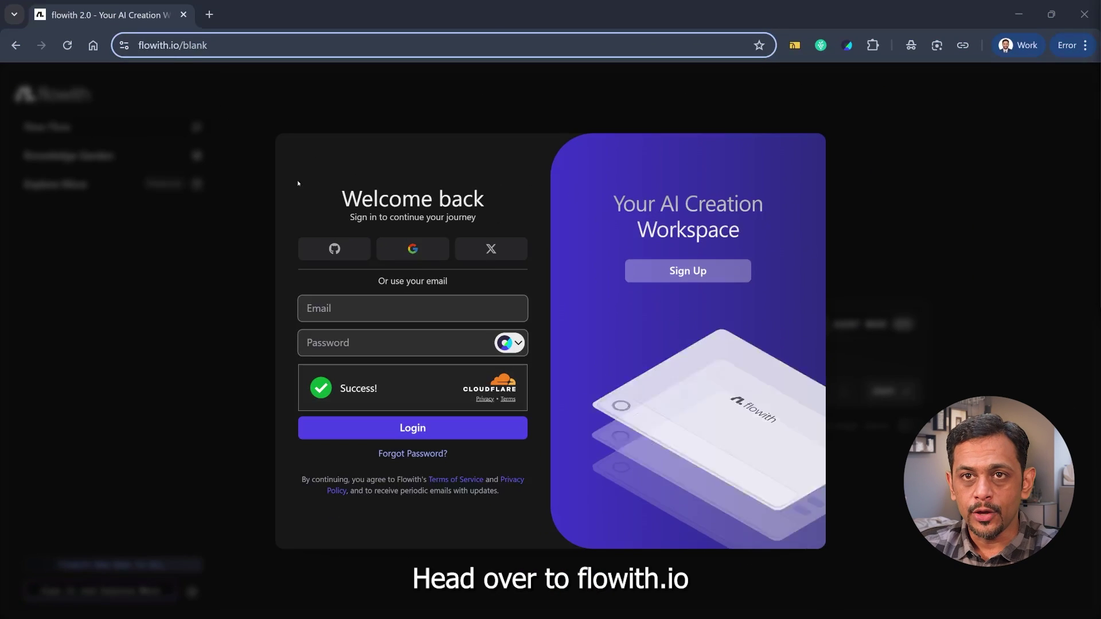
# - Switch the login dialog to Sign Up and register with a Google account
pyautogui.click(683, 271)
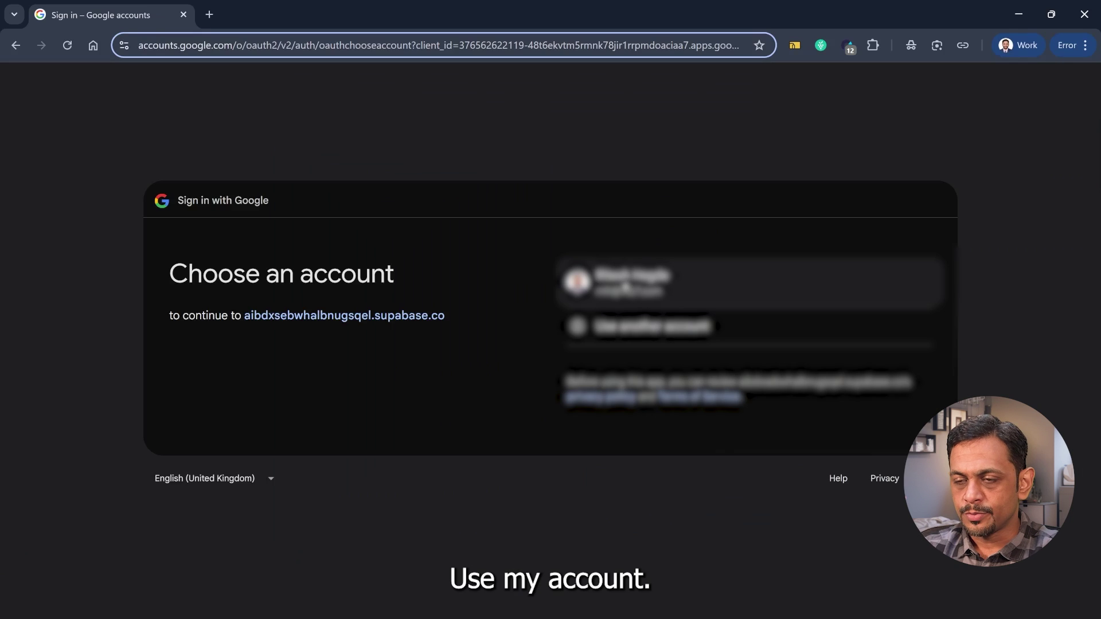
pyautogui.click(625, 285)
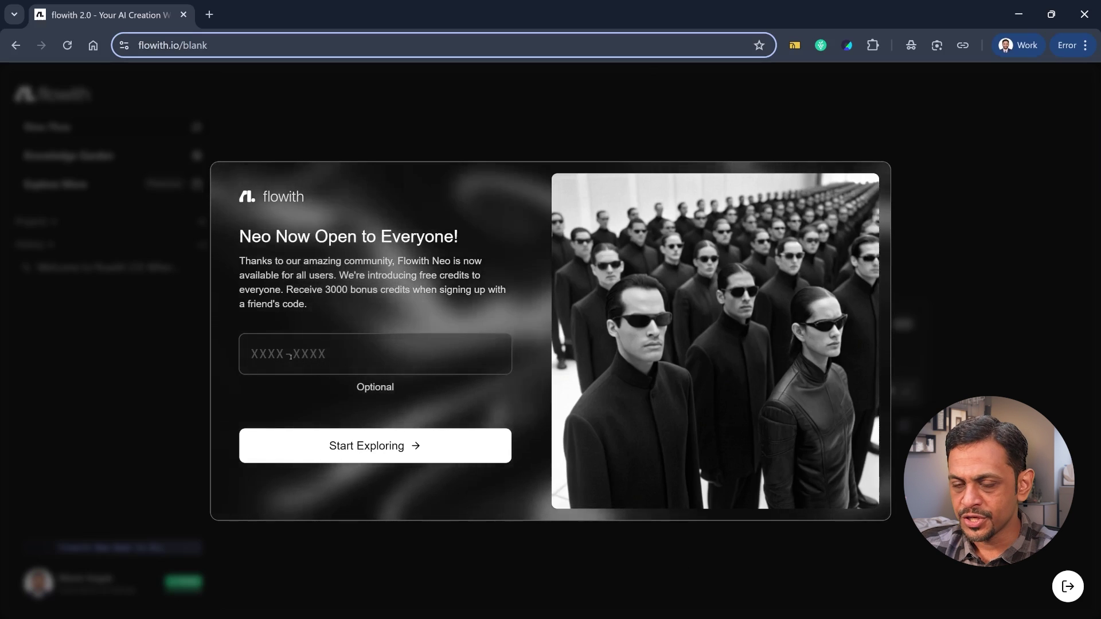
# - Paste the friend's invitation code, verify it, and continue to the home page
pyautogui.hotkey('ctrl', 'v')
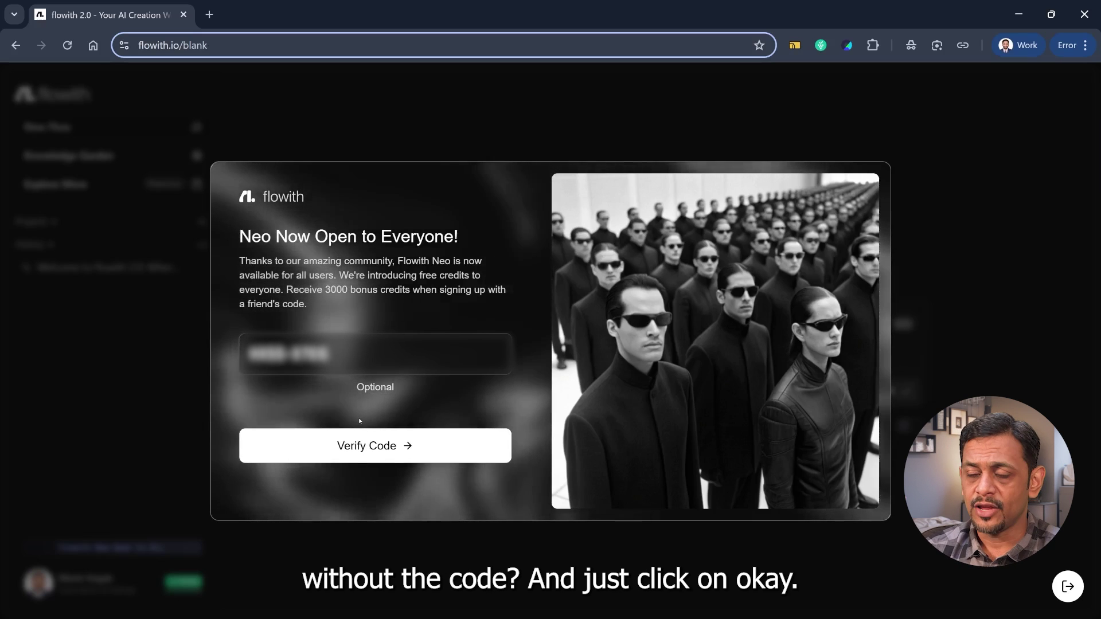
pyautogui.click(387, 450)
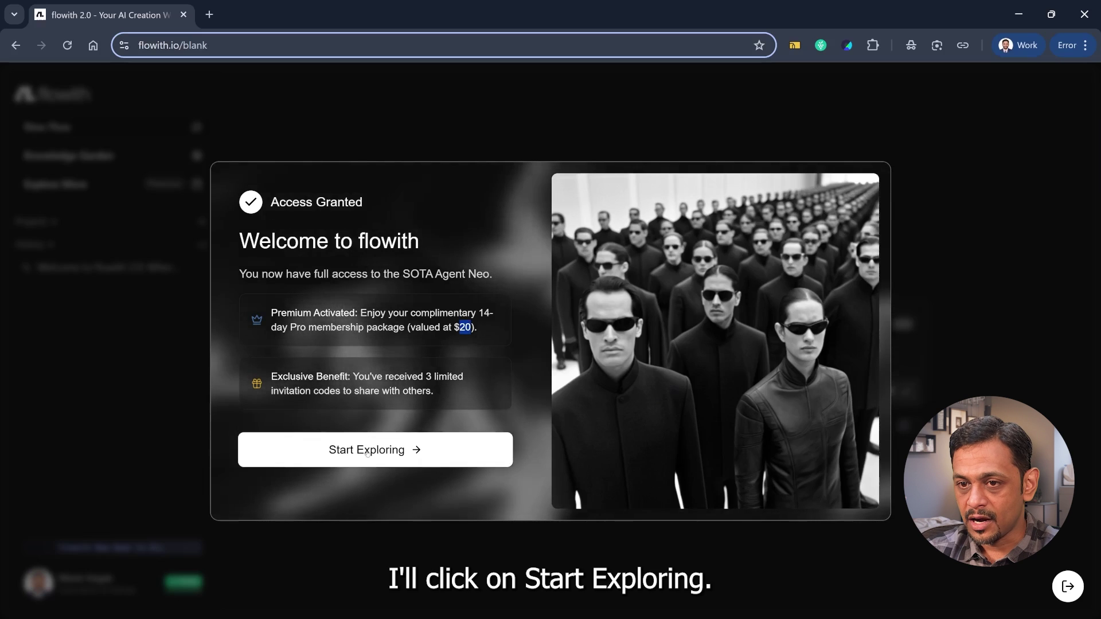
pyautogui.click(367, 451)
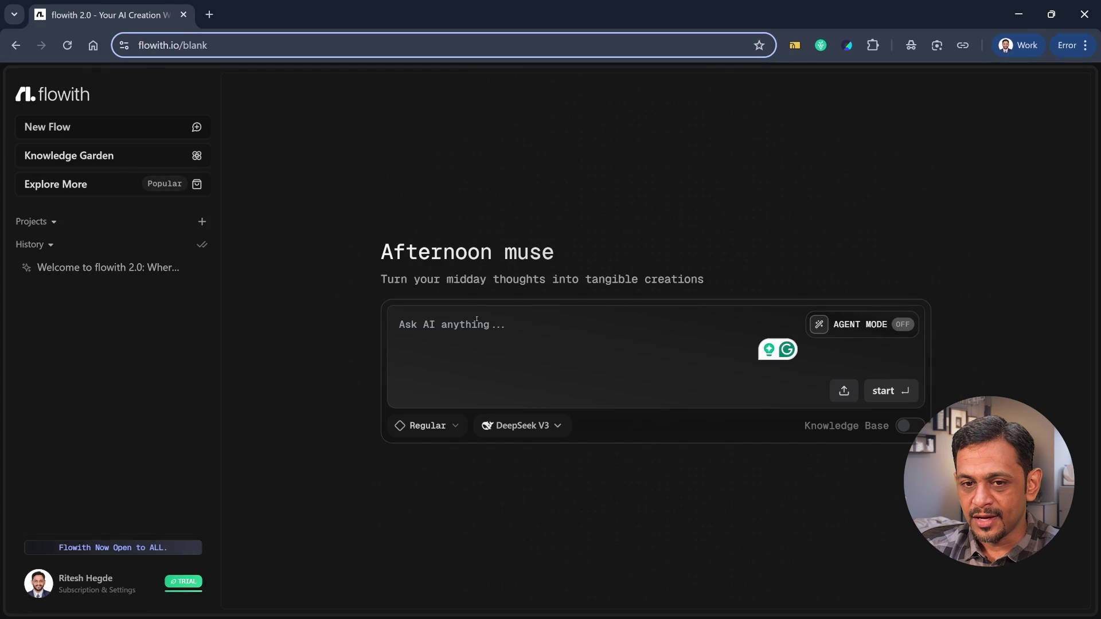
pyautogui.click(436, 426)
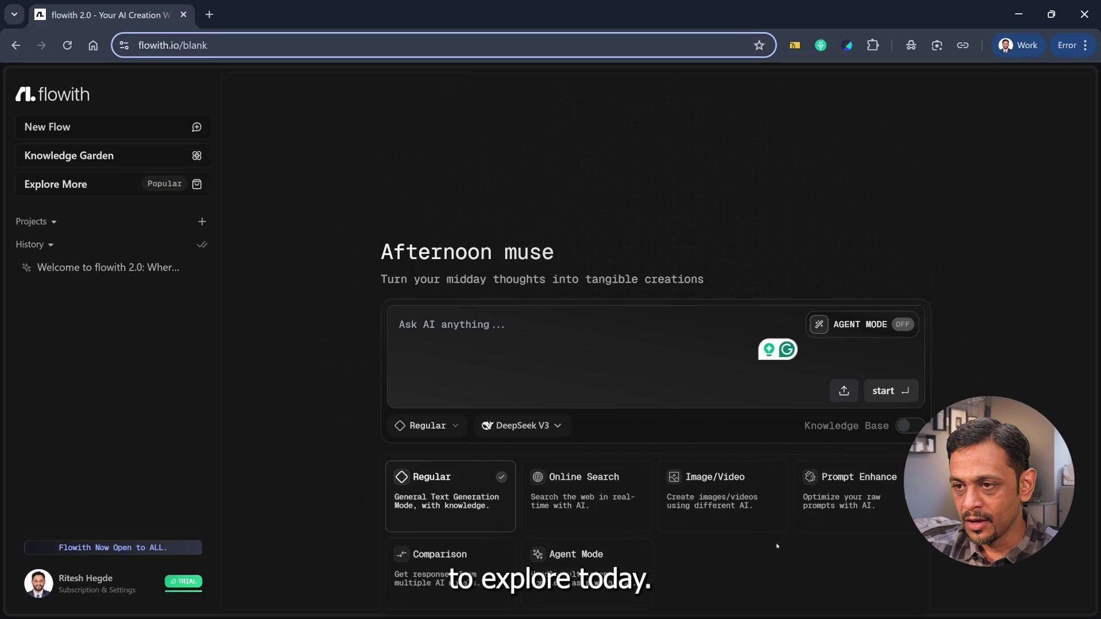
pyautogui.click(528, 427)
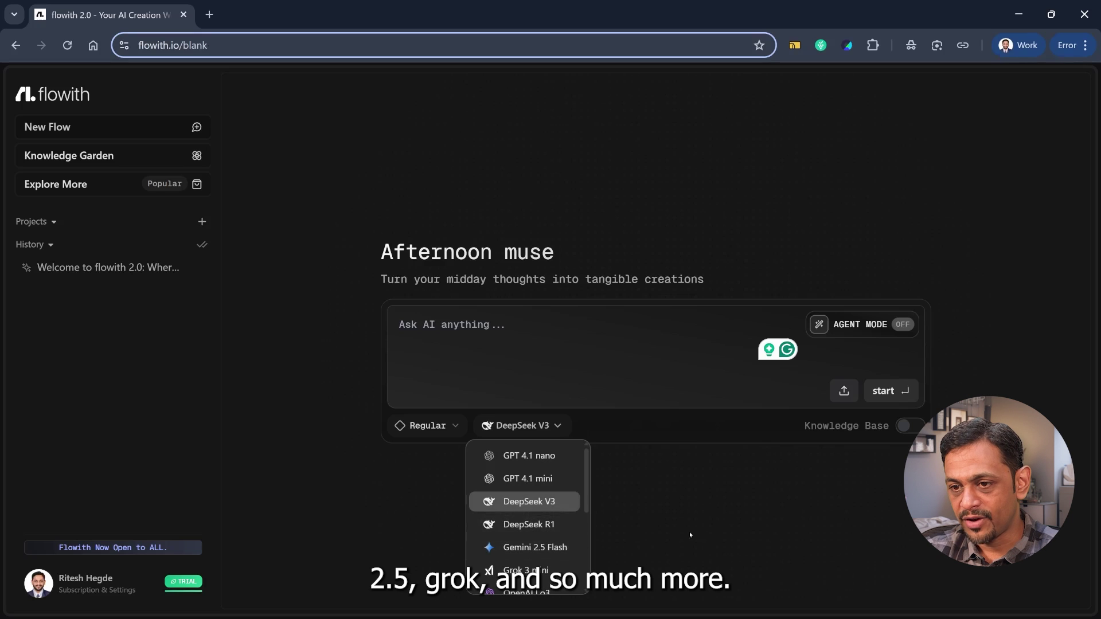
pyautogui.scroll(-1, 703, 498)
pyautogui.click(702, 498)
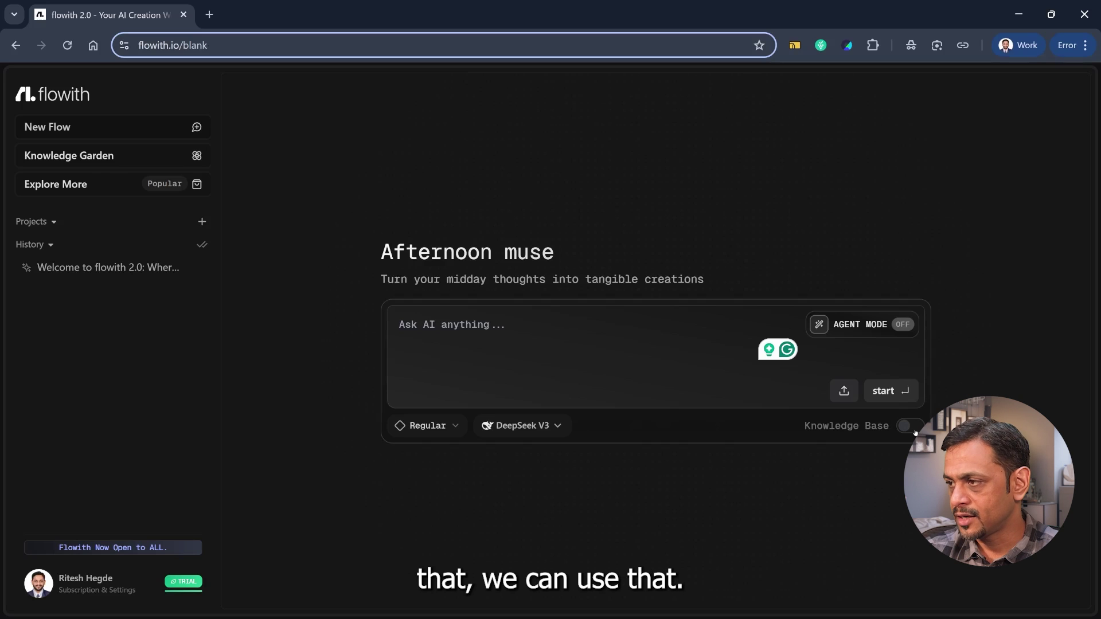
# - Enable Agent Mode and submit the pasted AI news research task to Agent Neo
pyautogui.click(868, 325)
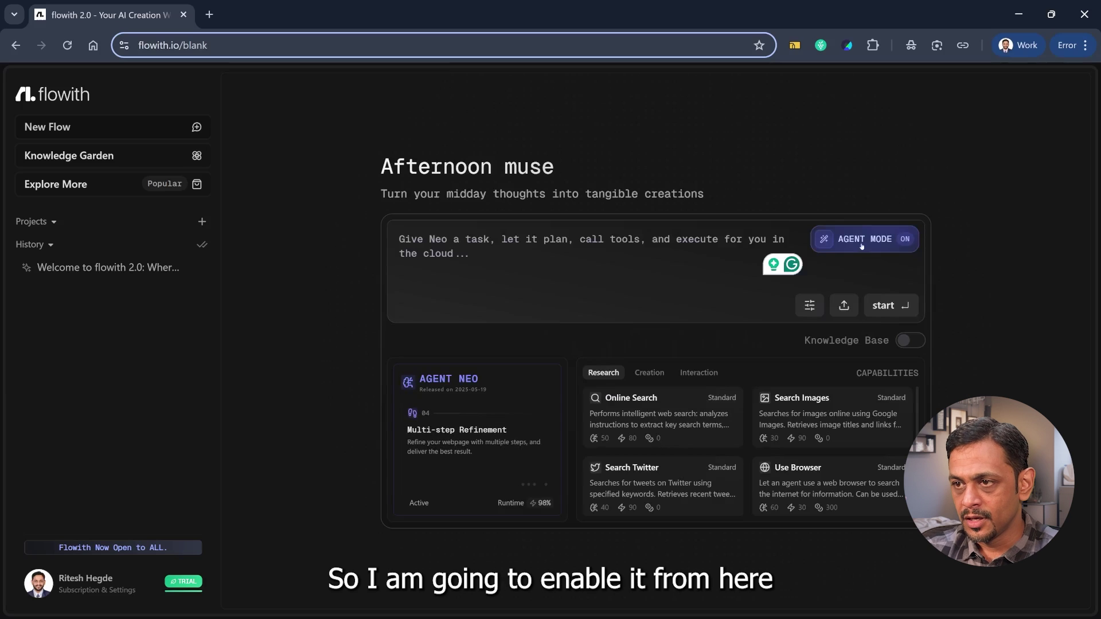
pyautogui.click(436, 247)
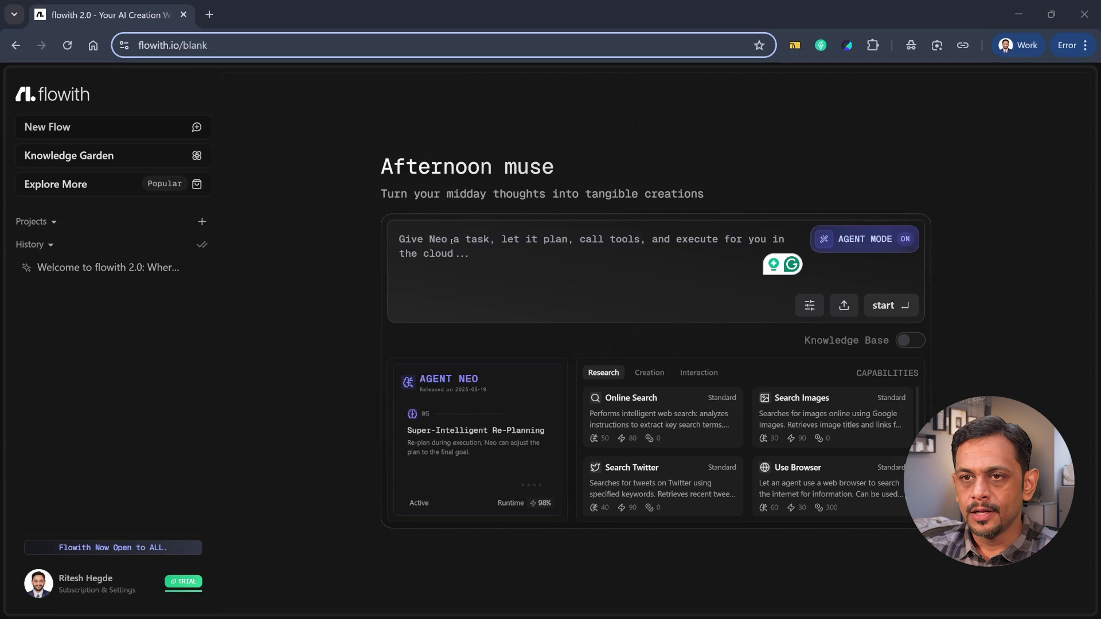
pyautogui.write('Research the top trending AI news around the world today. Summarize it clearly with proper context and citations. Then, create images suitable for social media, generate a short video summarizing the news, and draft a catchy tweet to post on X')
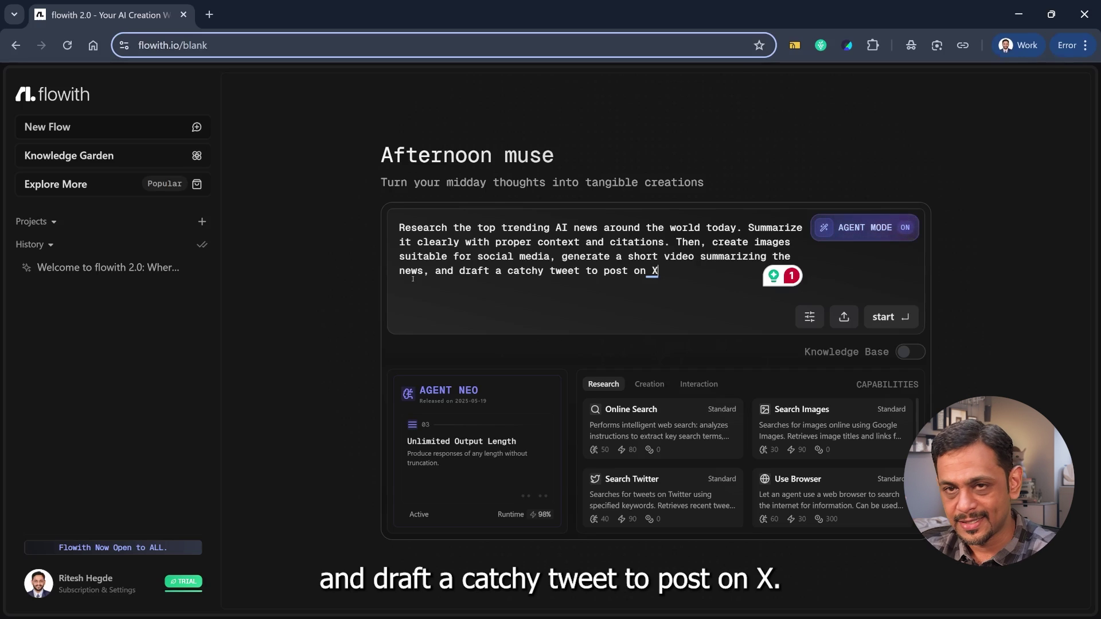
pyautogui.click(890, 317)
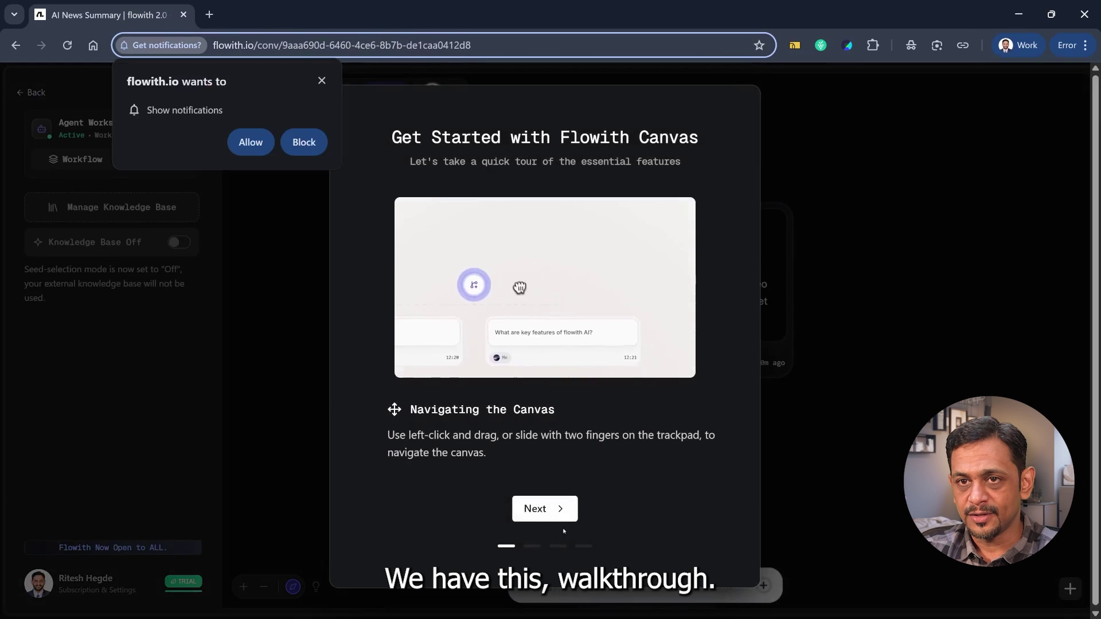
# - Step through and finish the Flowith Canvas tour, then dismiss the notification permission request
pyautogui.click(539, 516)
pyautogui.click(580, 509)
pyautogui.click(582, 509)
pyautogui.click(590, 508)
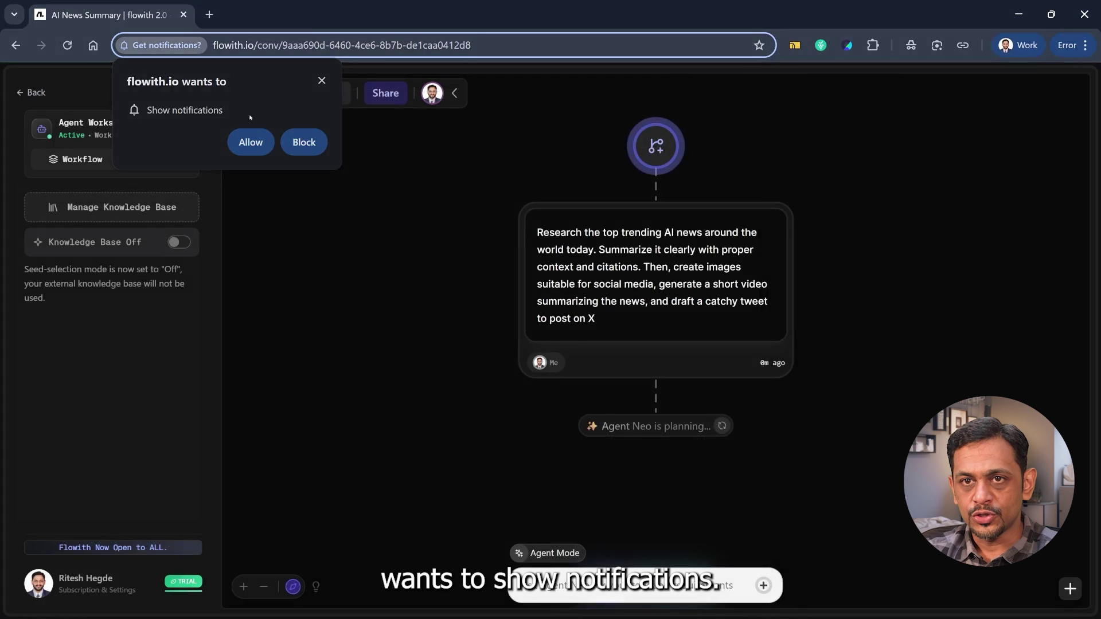
pyautogui.click(320, 82)
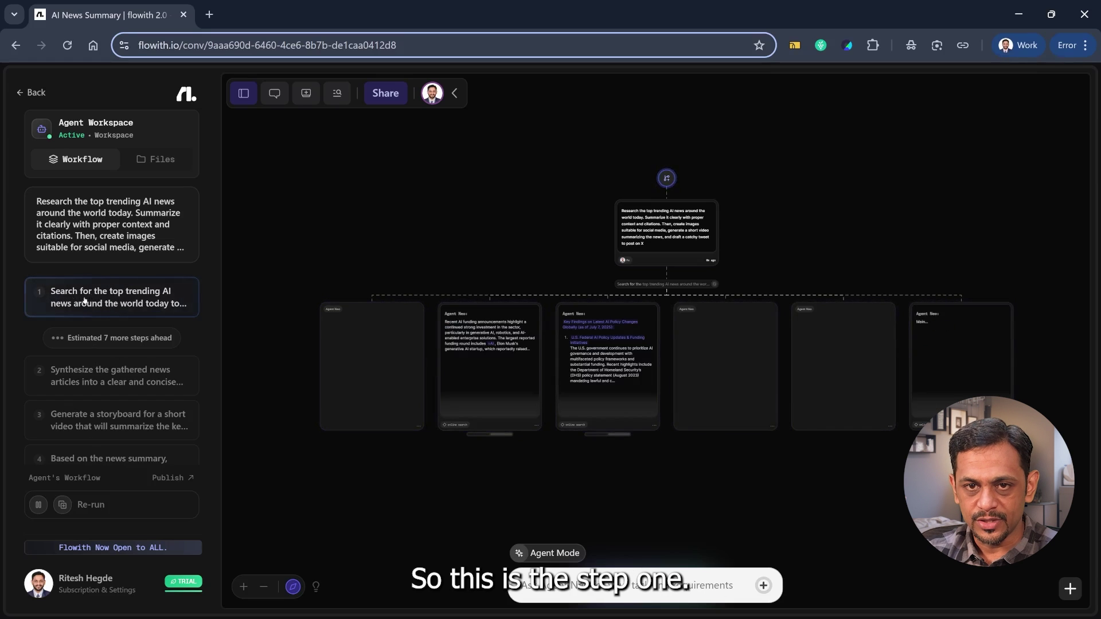
# - Scroll the sidebar's Workflow step list to review the planned steps as the searches complete
pyautogui.scroll(-1, 68, 312)
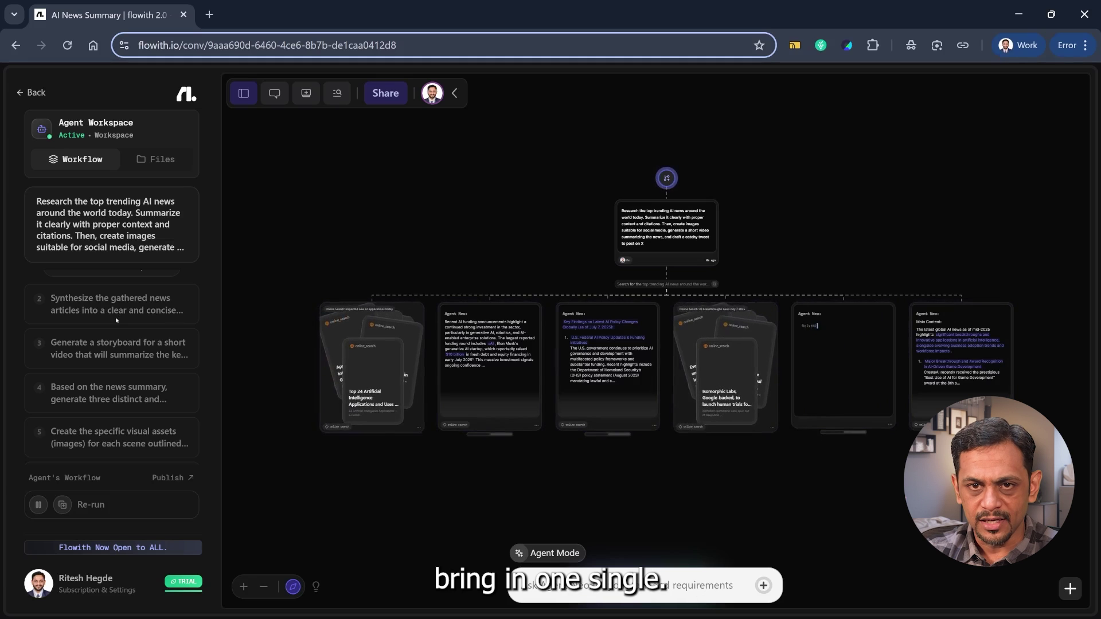
pyautogui.scroll(-2, 116, 320)
pyautogui.scroll(2, 113, 339)
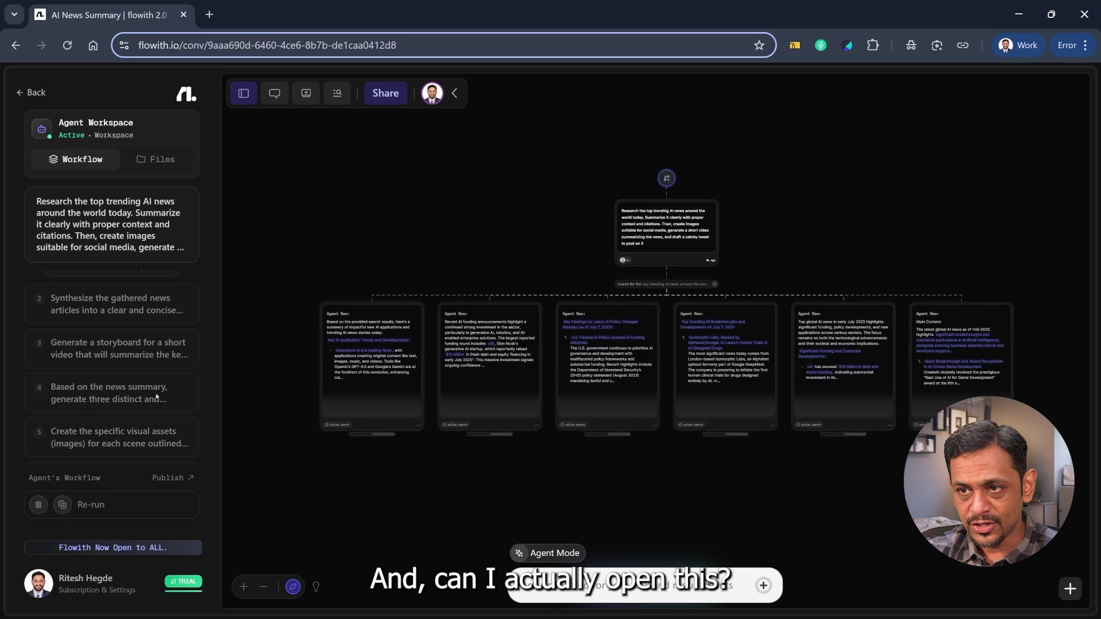
pyautogui.scroll(-1, 156, 395)
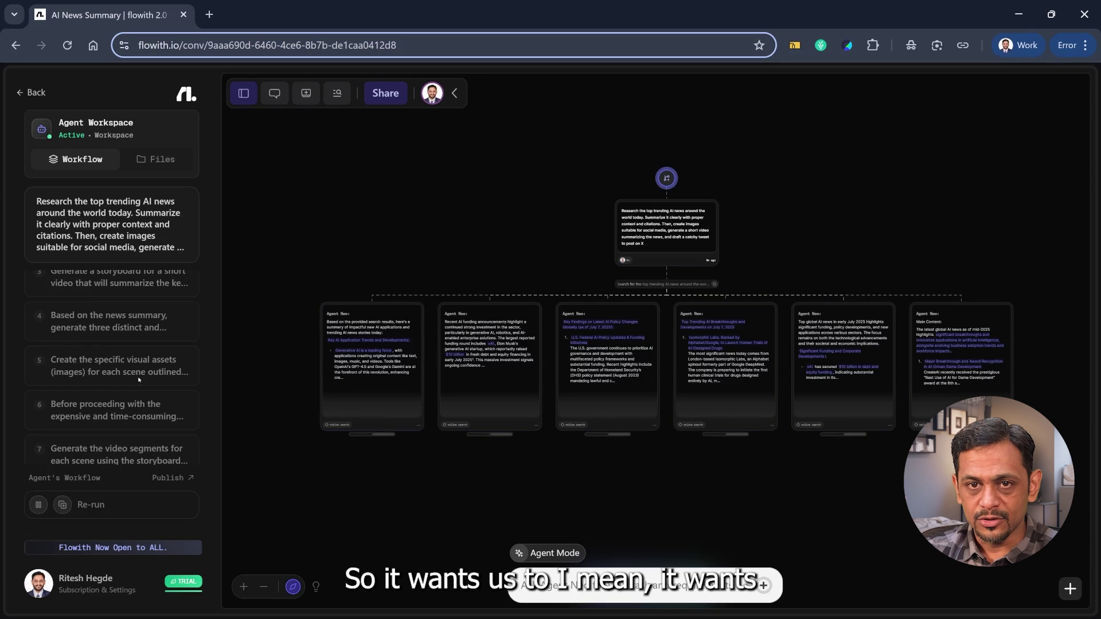
pyautogui.scroll(1, 139, 379)
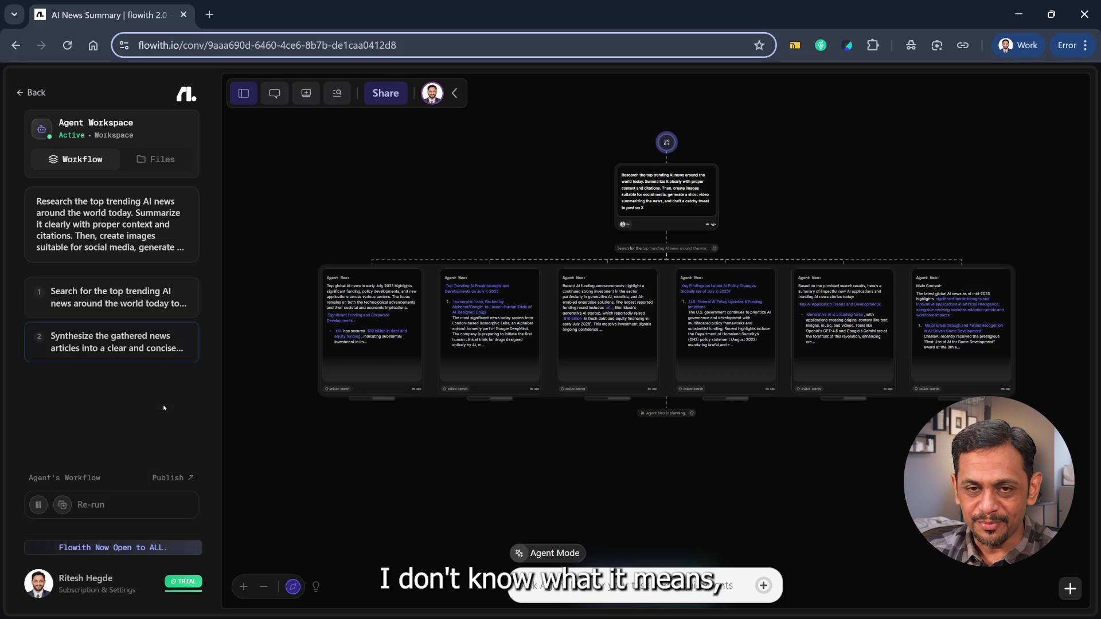
pyautogui.scroll(-1, 127, 430)
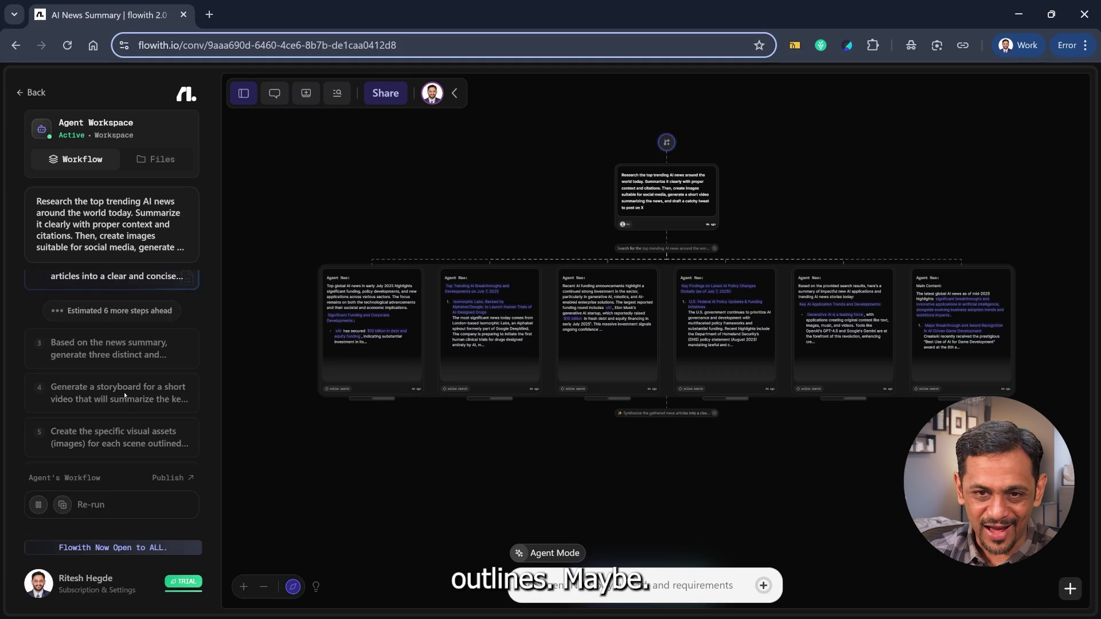
pyautogui.scroll(-2, 122, 379)
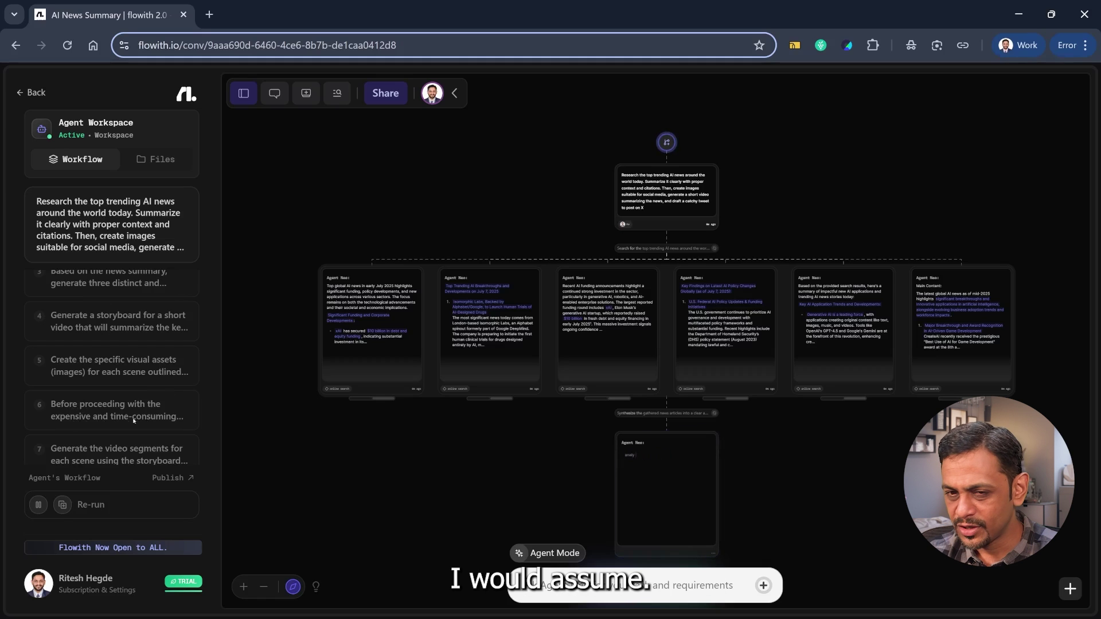
# - Scroll around the canvas to inspect the global AI news summary card and the storyboard below it
pyautogui.scroll(-1, 127, 380)
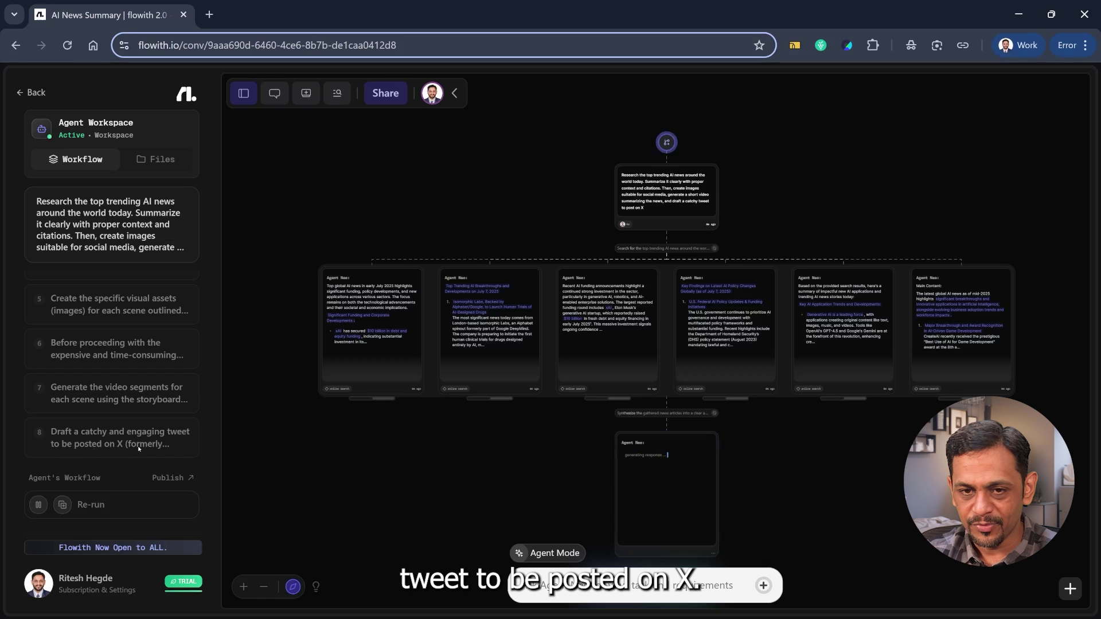
pyautogui.scroll(1, 138, 449)
pyautogui.scroll(1, 138, 449)
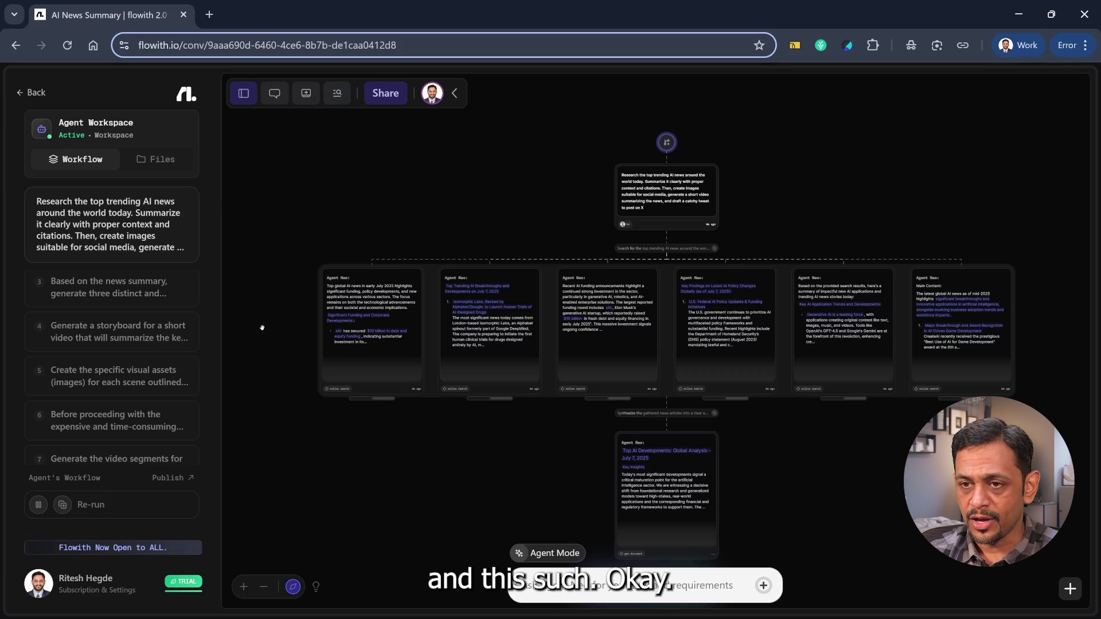
pyautogui.scroll(-1, 564, 388)
pyautogui.scroll(-1, 614, 417)
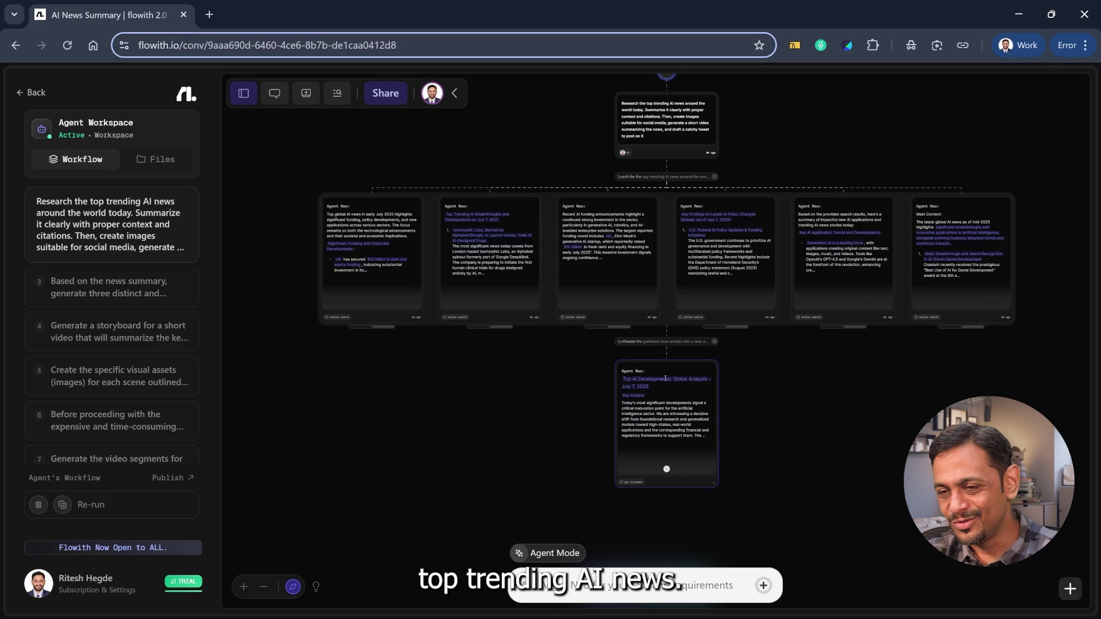
pyautogui.scroll(-1, 665, 378)
pyautogui.scroll(5, 665, 378)
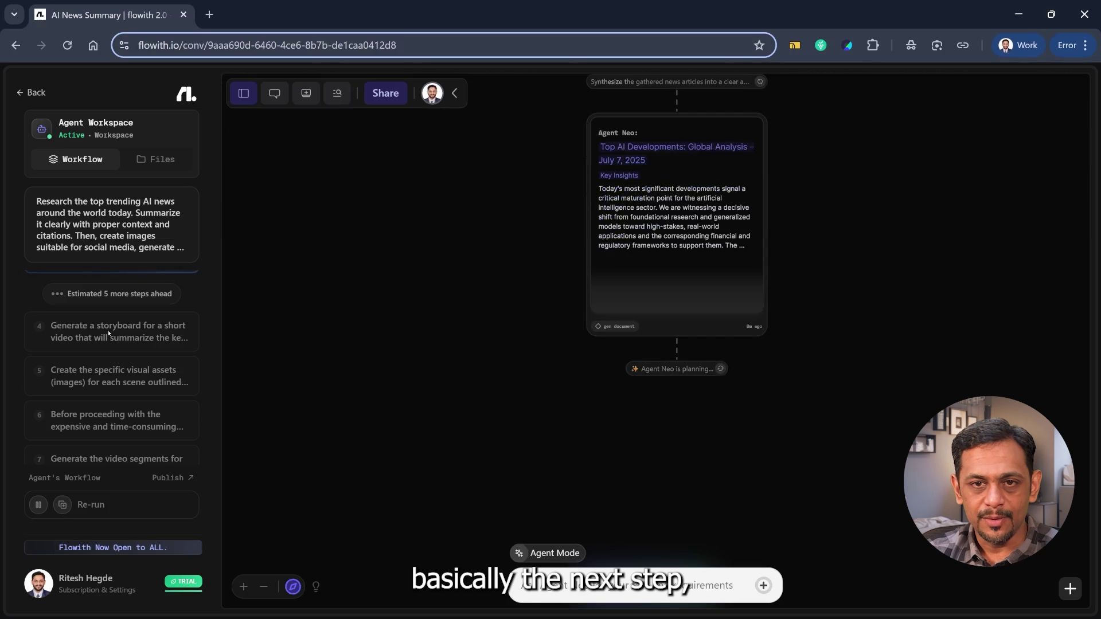
pyautogui.scroll(1, 109, 333)
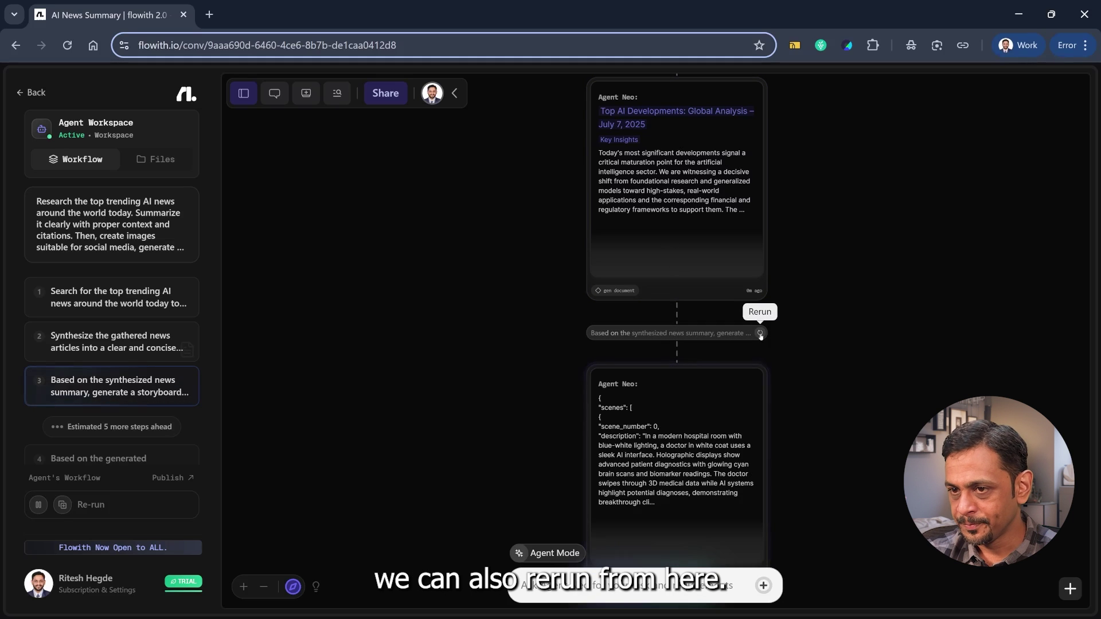
# - Scroll the canvas and step list to follow step 4's three new image cards
pyautogui.scroll(-2, 518, 378)
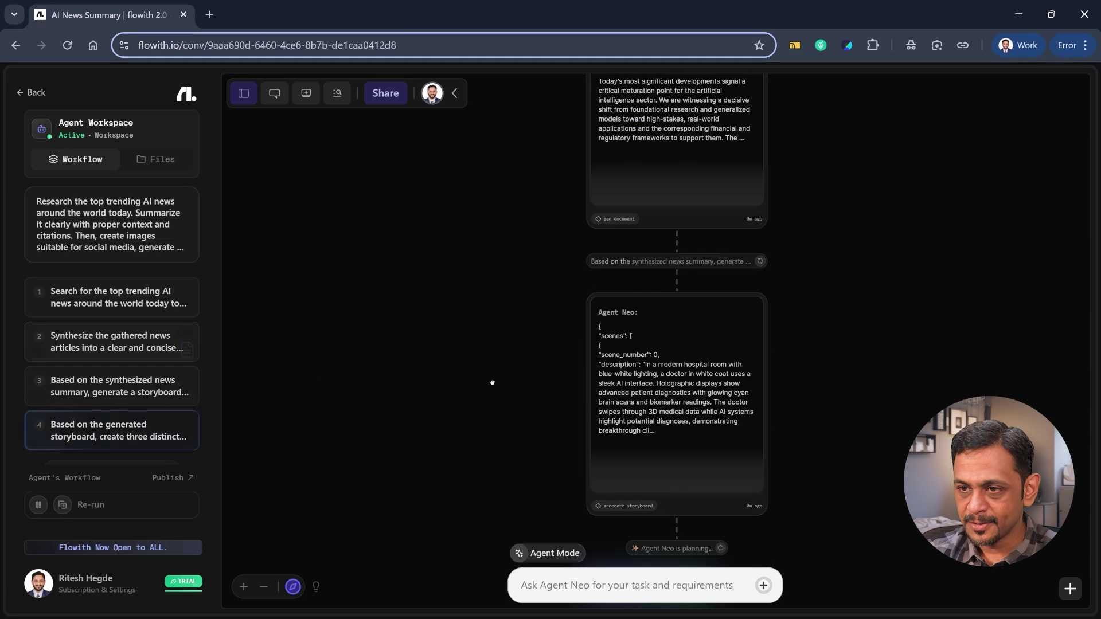
pyautogui.scroll(-2, 492, 382)
pyautogui.scroll(-1, 492, 382)
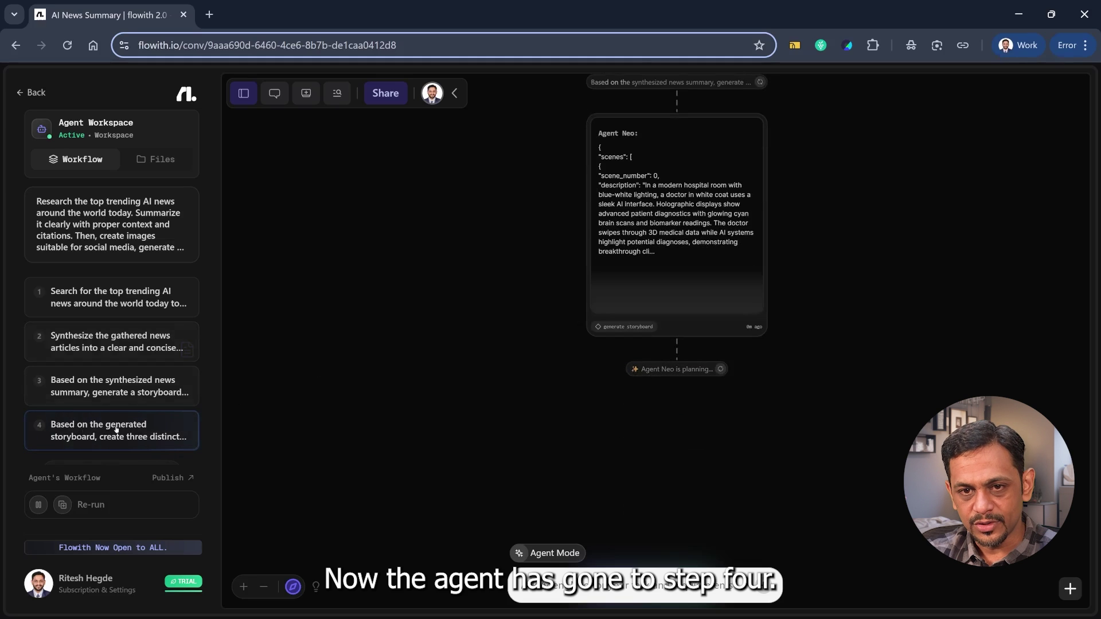
pyautogui.scroll(-1, 117, 430)
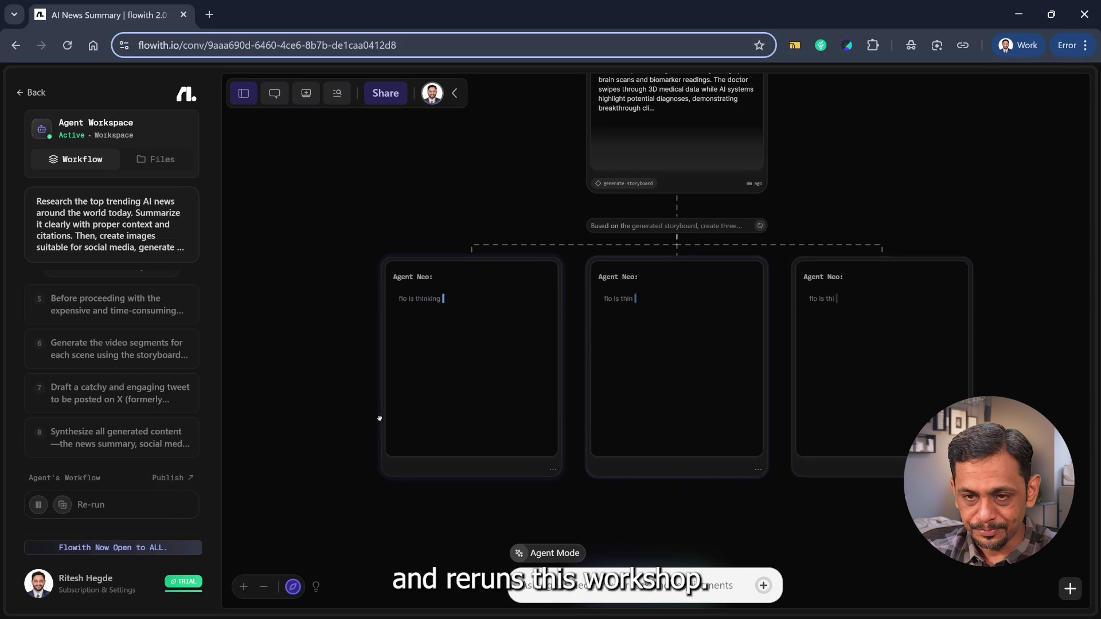
# - Rerun the 'Based on the generated storyboard' step so its three images regenerate
pyautogui.scroll(1, 511, 258)
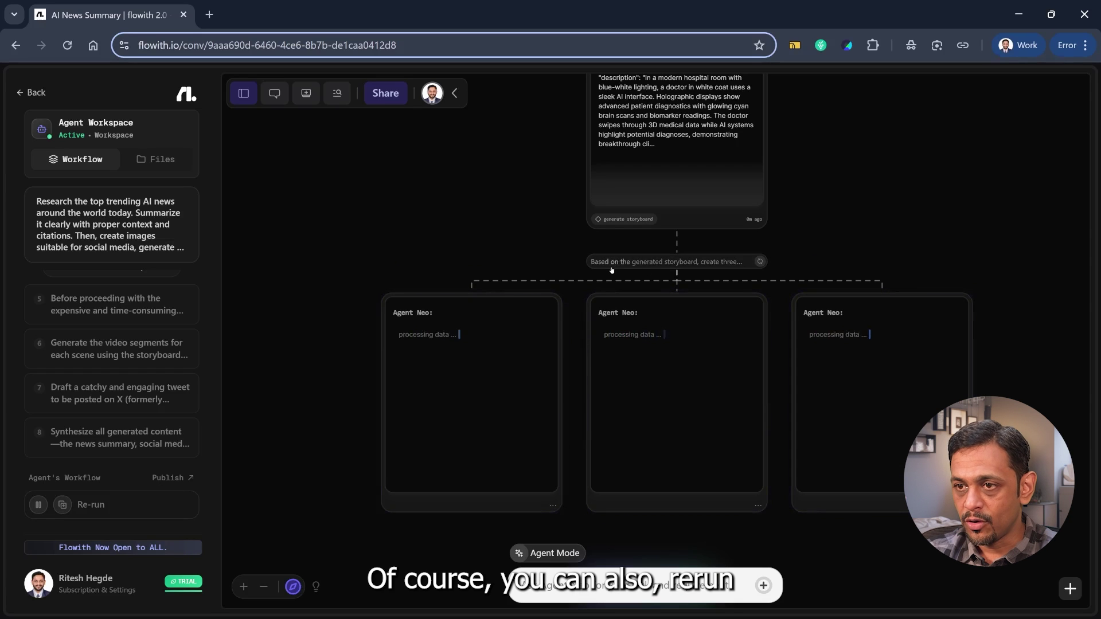
pyautogui.click(760, 262)
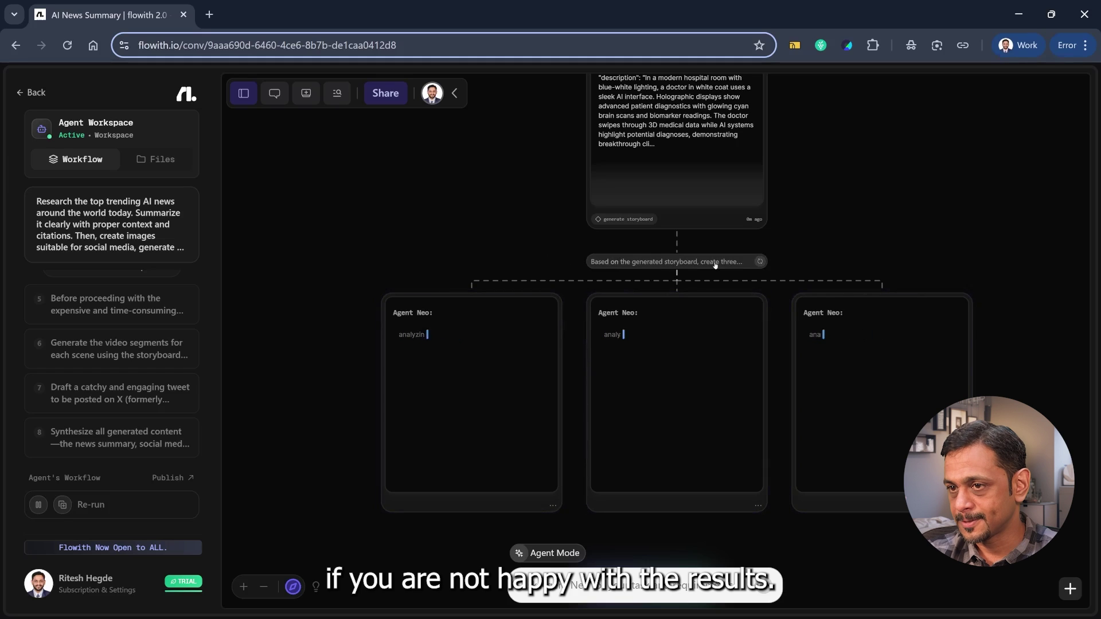
pyautogui.scroll(-2, 485, 229)
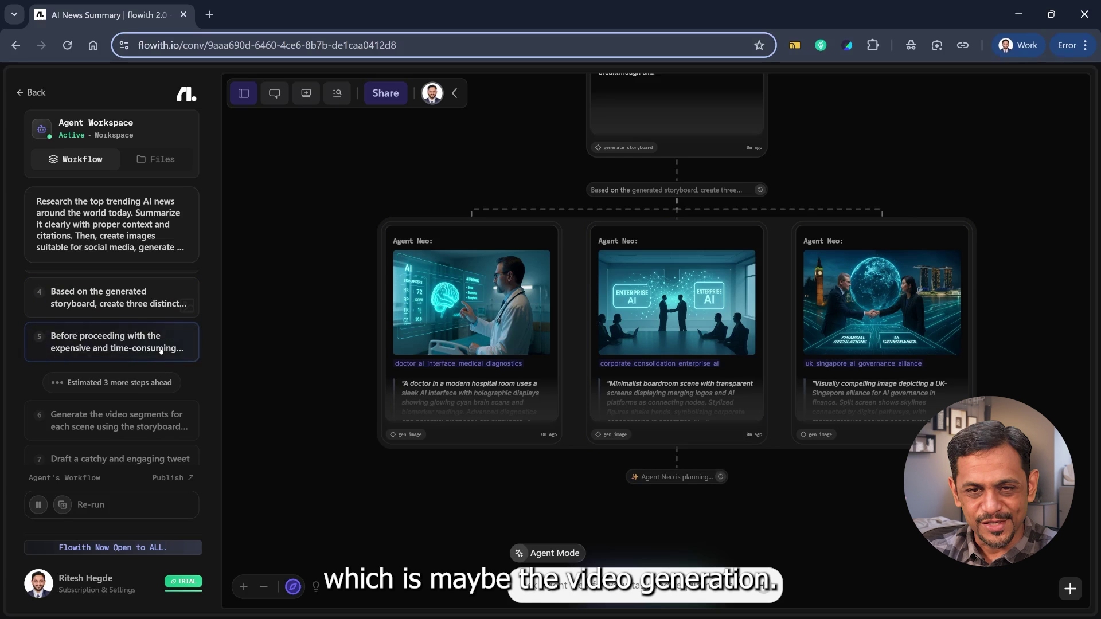
# - Bring the three image cards into view and select the uk_singapore_ai_governance_alliance image
pyautogui.moveTo(471, 411); pyautogui.dragTo(470, 304)
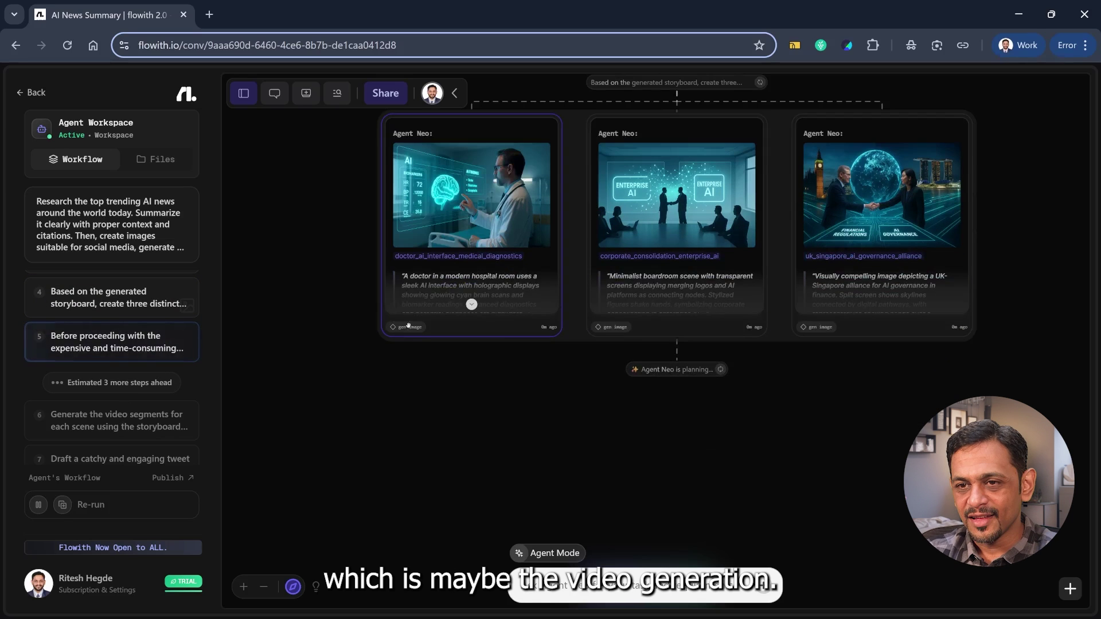
pyautogui.click(816, 314)
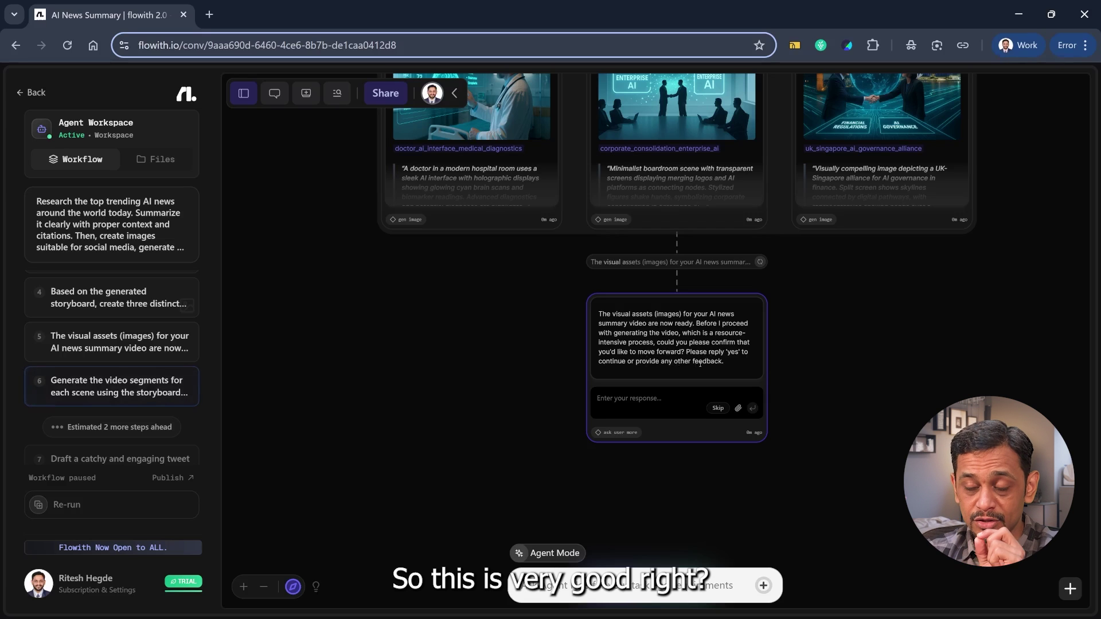
# - Reply 'yes' to Agent Neo's confirmation question in the ask-user node and send it
pyautogui.click(659, 404)
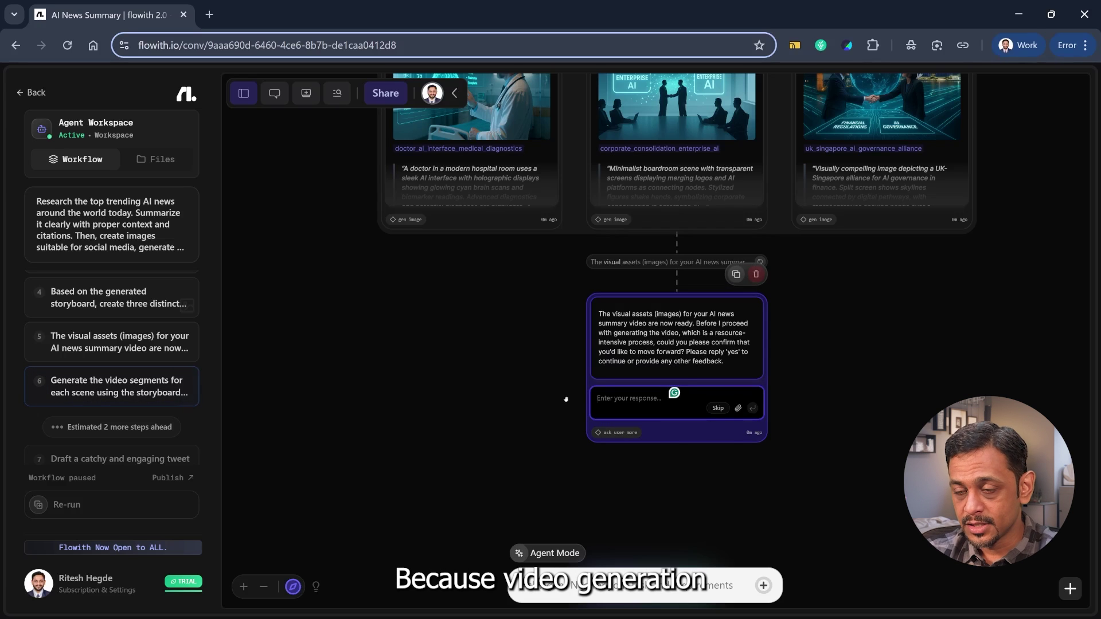
pyautogui.scroll(1, 566, 400)
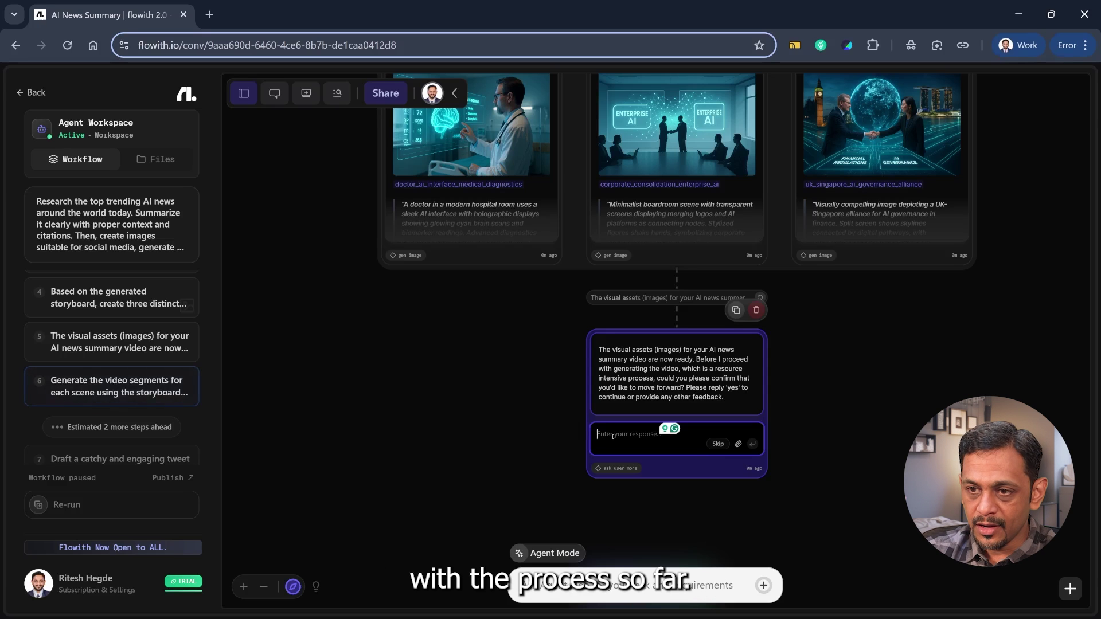
pyautogui.write('yes')
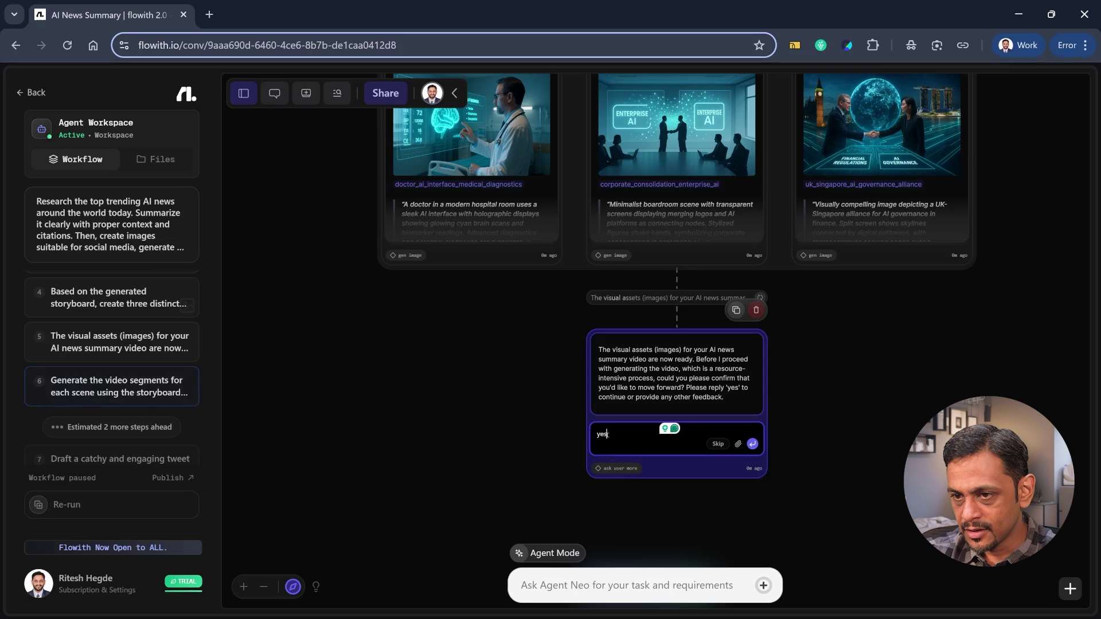
pyautogui.click(751, 443)
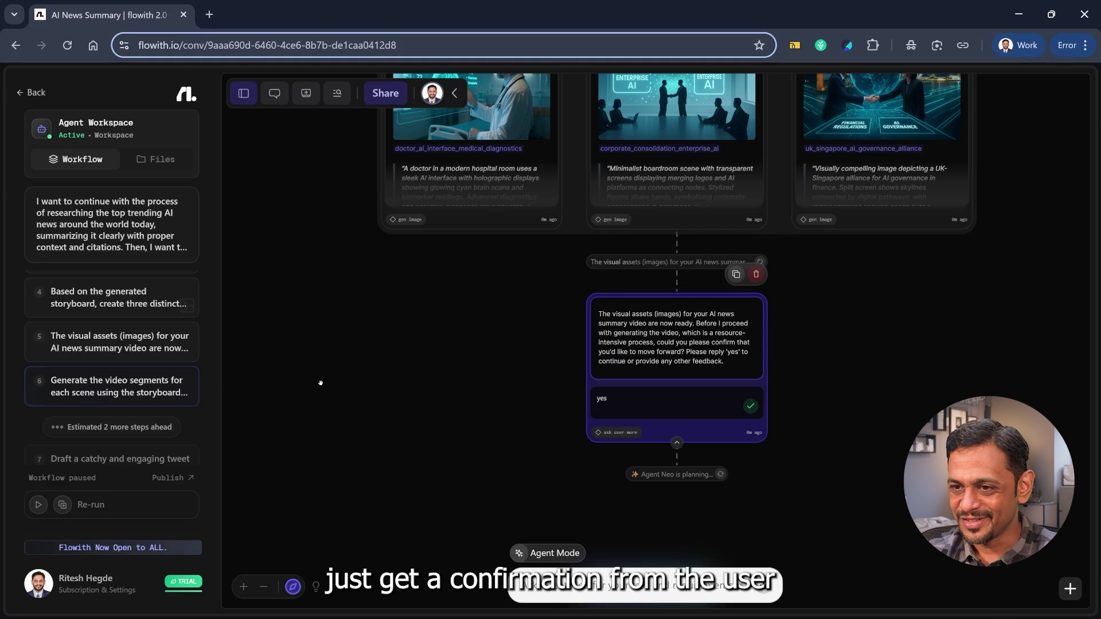
# - Scroll down to the three video-generation nodes, each estimating 5–10 minutes
pyautogui.scroll(-1, 320, 383)
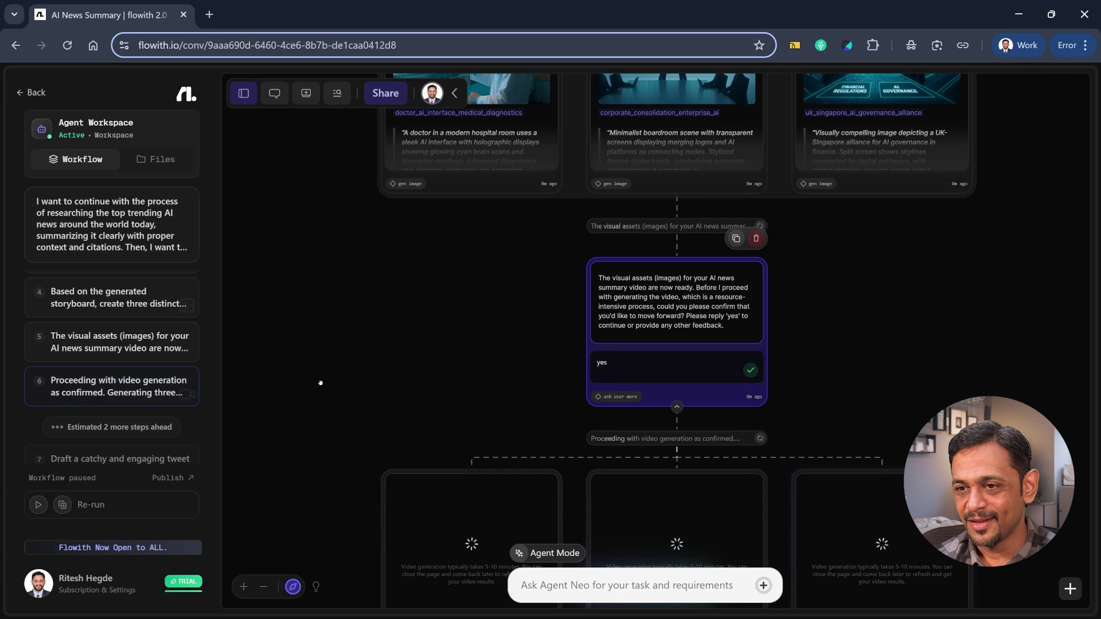
# - Scroll past the video nodes to the final gen webpage card showing index.html code
pyautogui.scroll(-1, 445, 373)
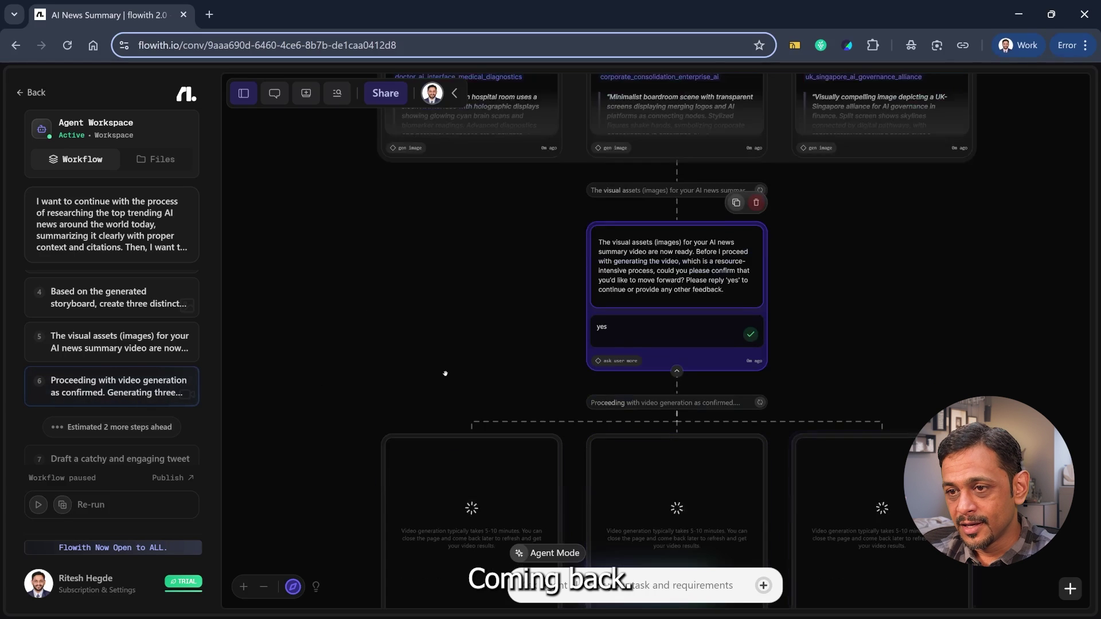
pyautogui.scroll(-3, 445, 373)
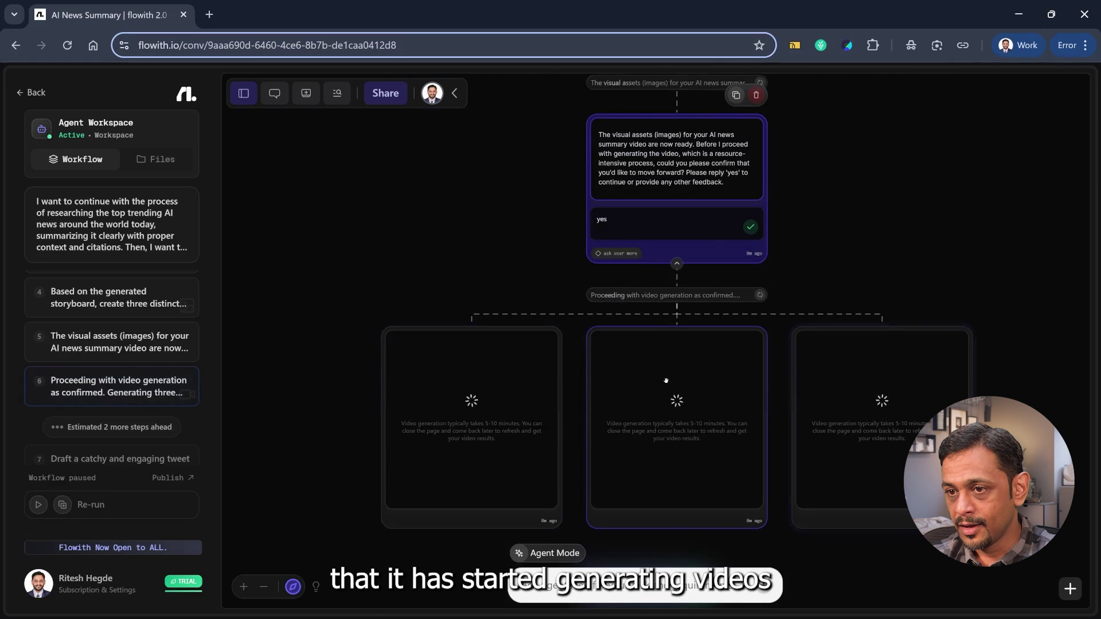
pyautogui.scroll(-1, 665, 380)
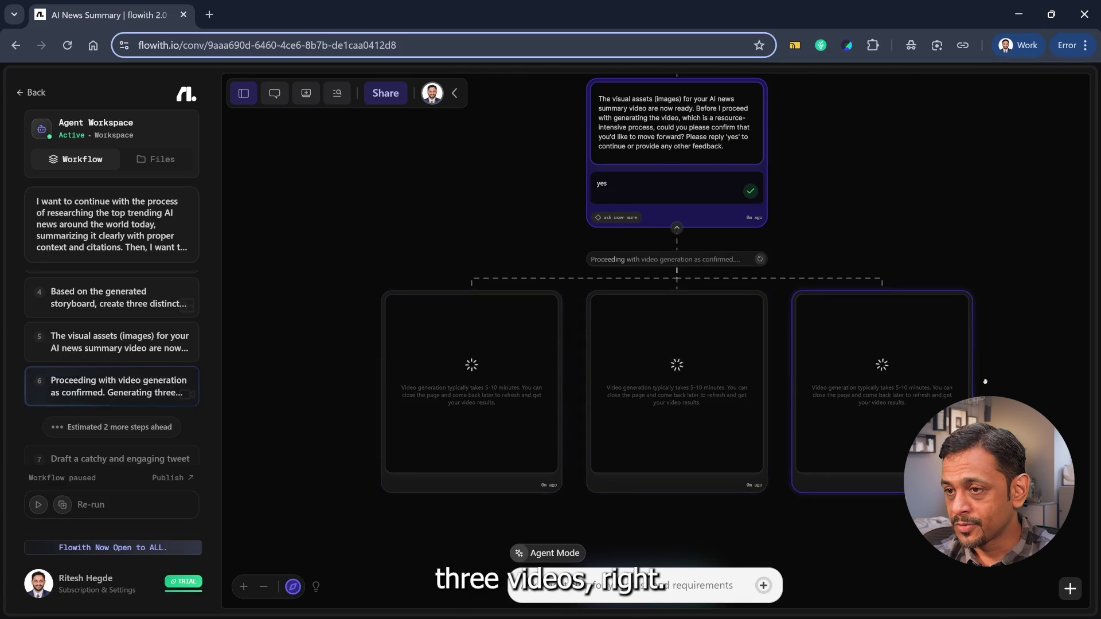
pyautogui.scroll(-1, 995, 380)
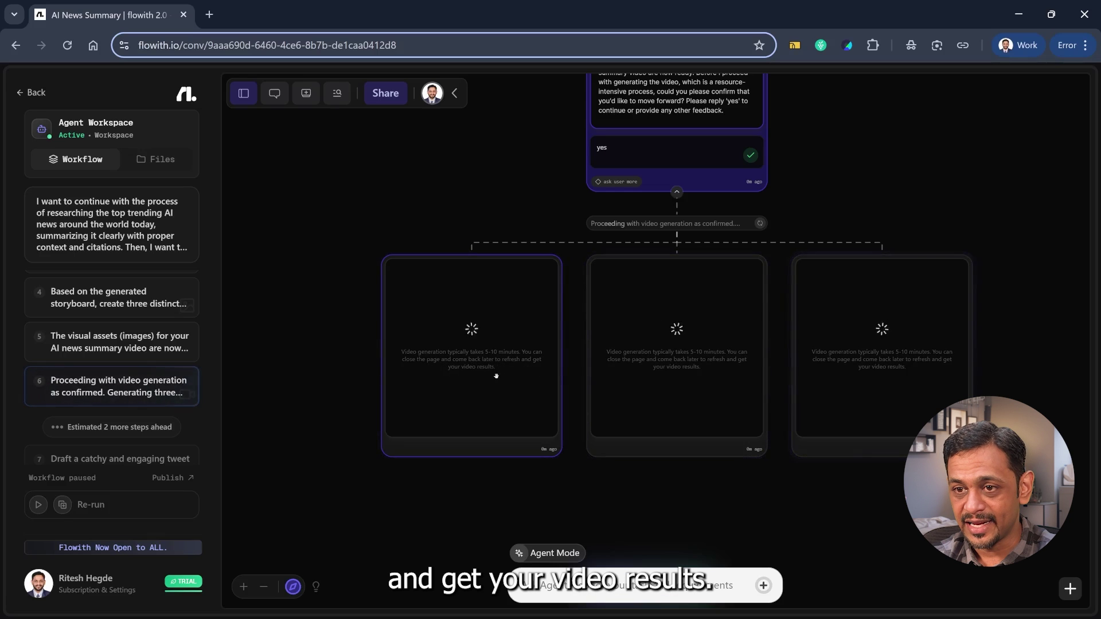
pyautogui.scroll(-2, 504, 383)
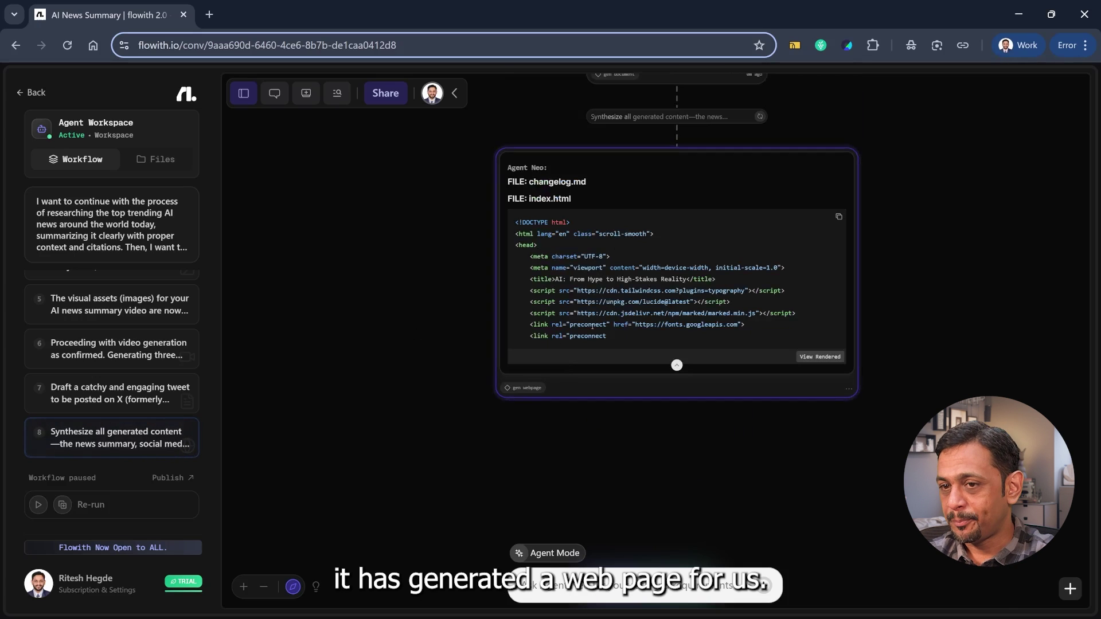
# - Switch the webpage card to its rendered view and select the Key Insights paragraph
pyautogui.click(815, 358)
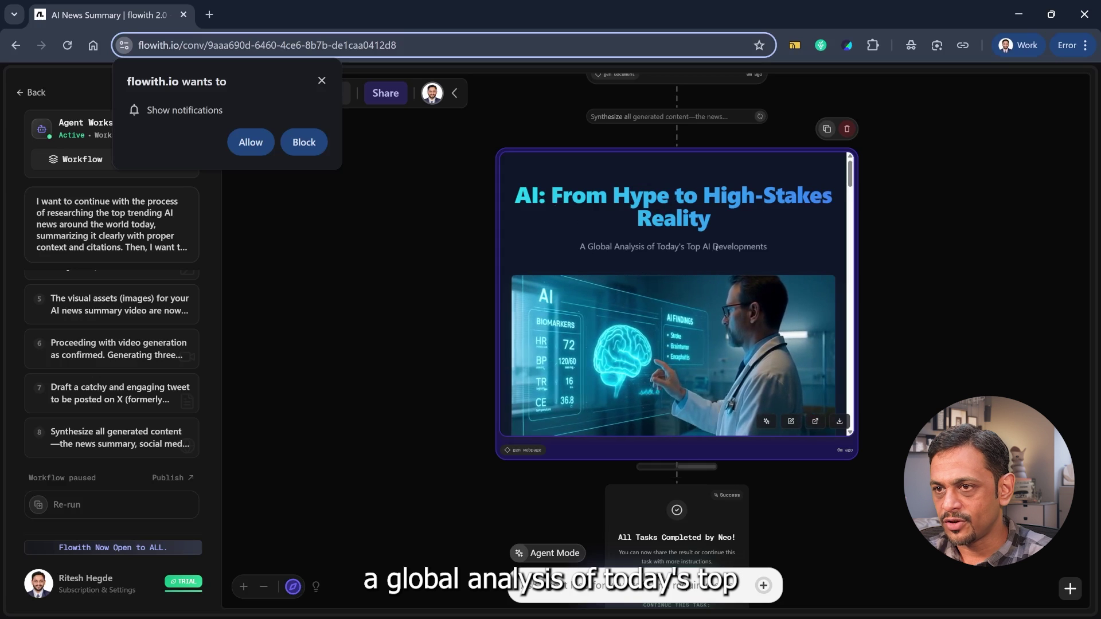
pyautogui.scroll(-5, 736, 248)
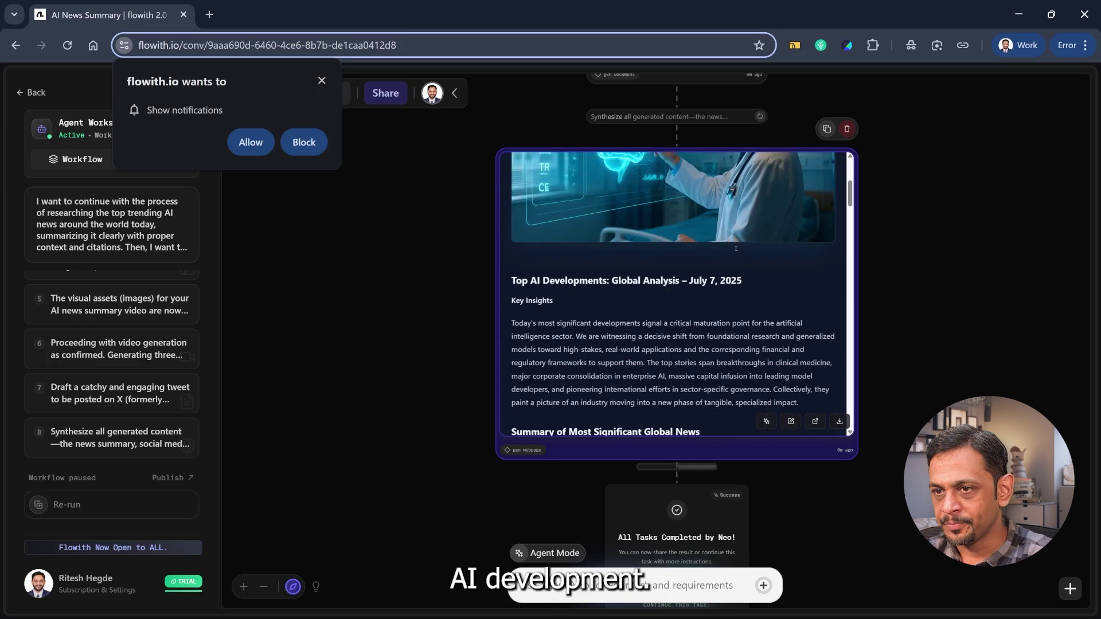
pyautogui.scroll(2, 736, 248)
pyautogui.scroll(2, 612, 333)
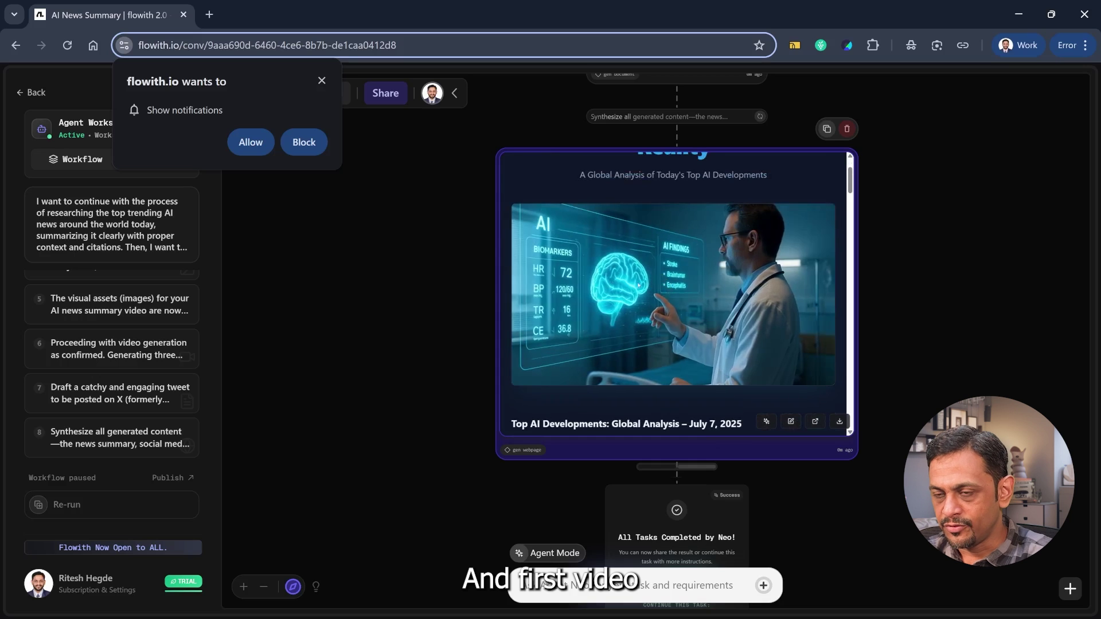
pyautogui.scroll(-5, 613, 333)
pyautogui.scroll(1, 523, 237)
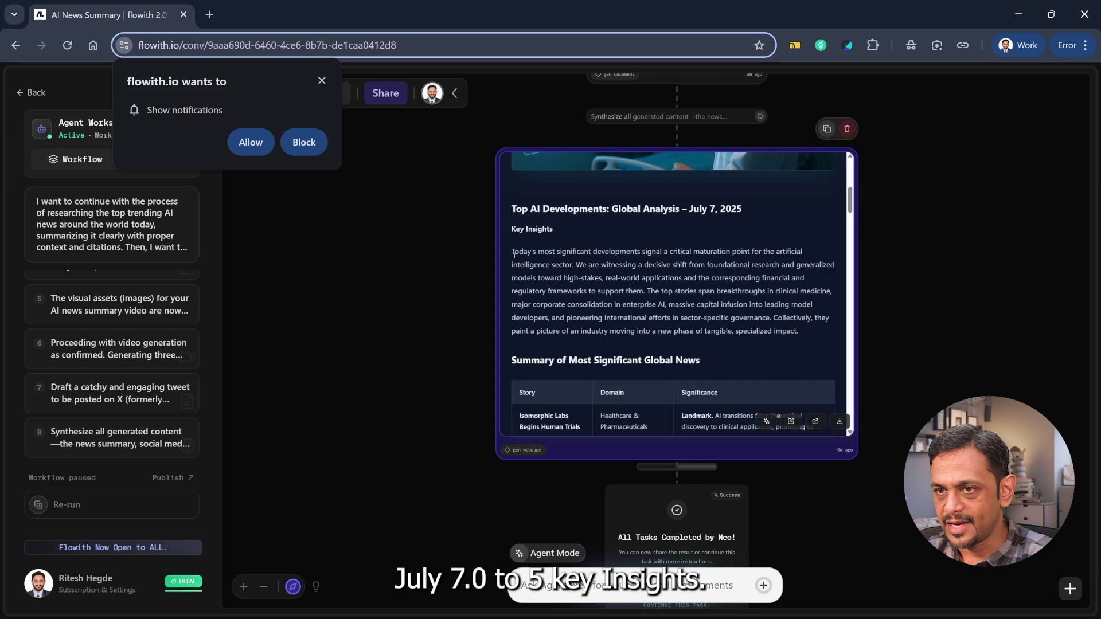
pyautogui.moveTo(514, 253); pyautogui.dragTo(797, 329)
# - Scroll the rendered page down to the Share on X section with the drafted tweet
pyautogui.scroll(-3, 668, 294)
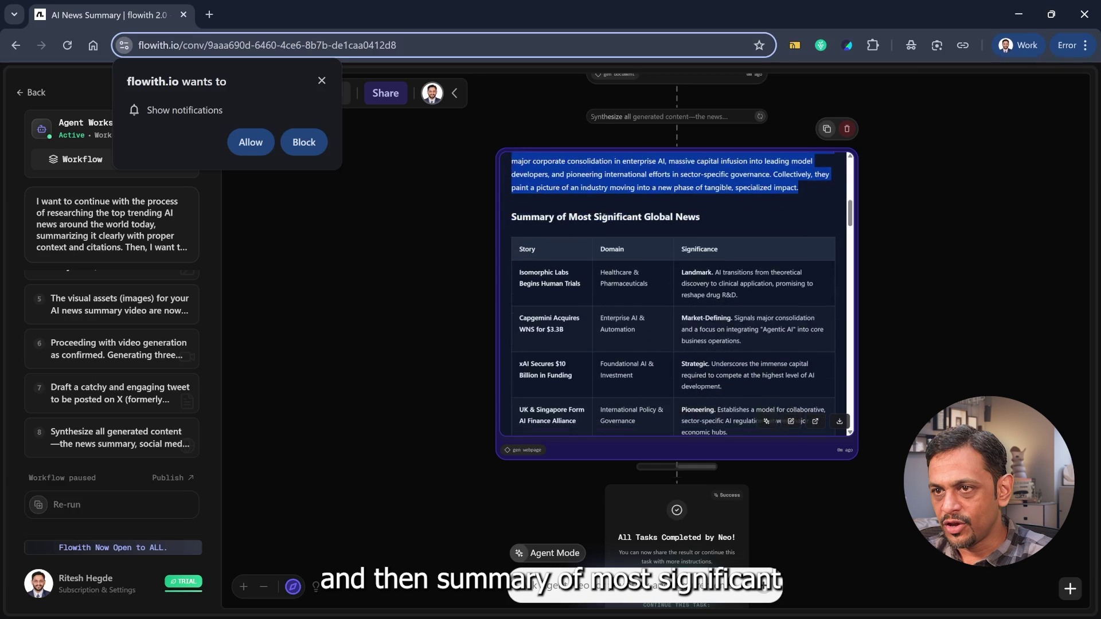
pyautogui.scroll(-2, 626, 242)
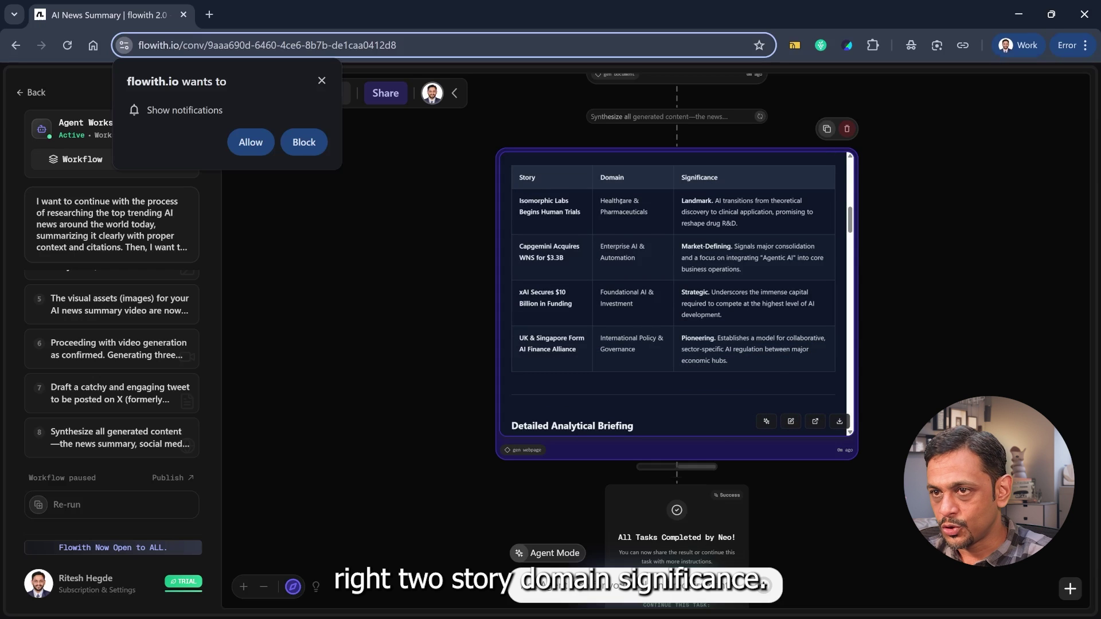
pyautogui.scroll(-3, 612, 279)
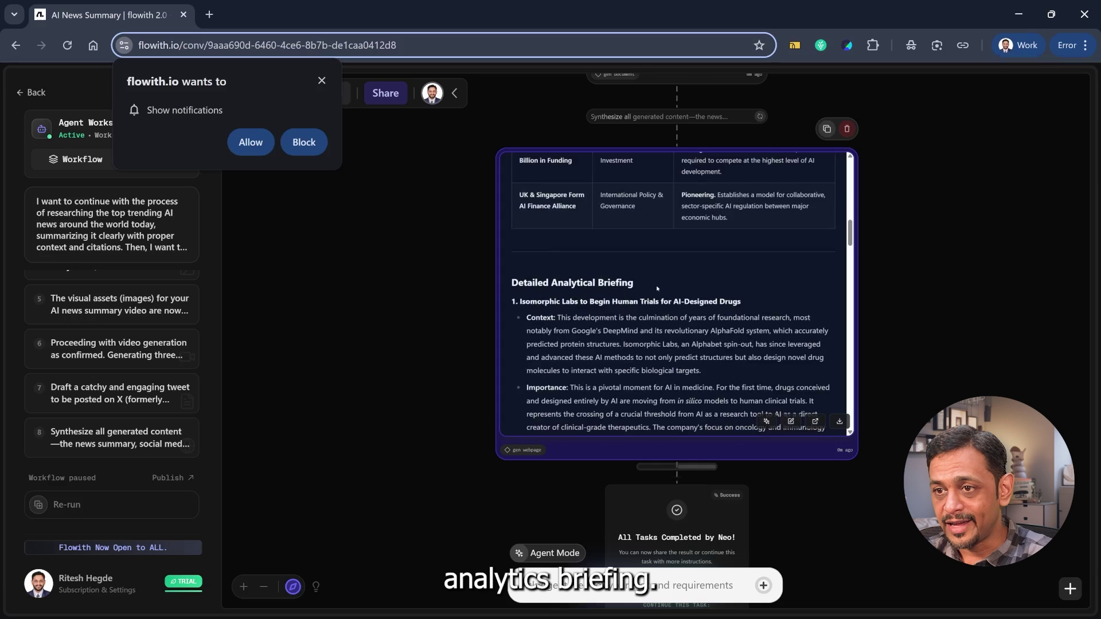
pyautogui.scroll(-8, 630, 306)
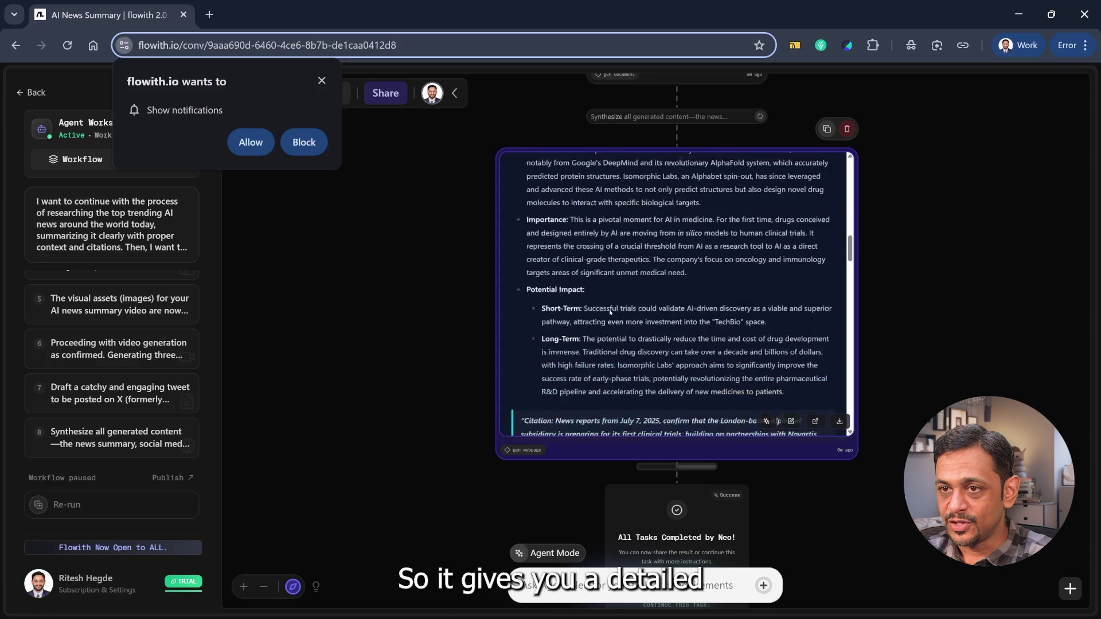
pyautogui.scroll(-3, 610, 313)
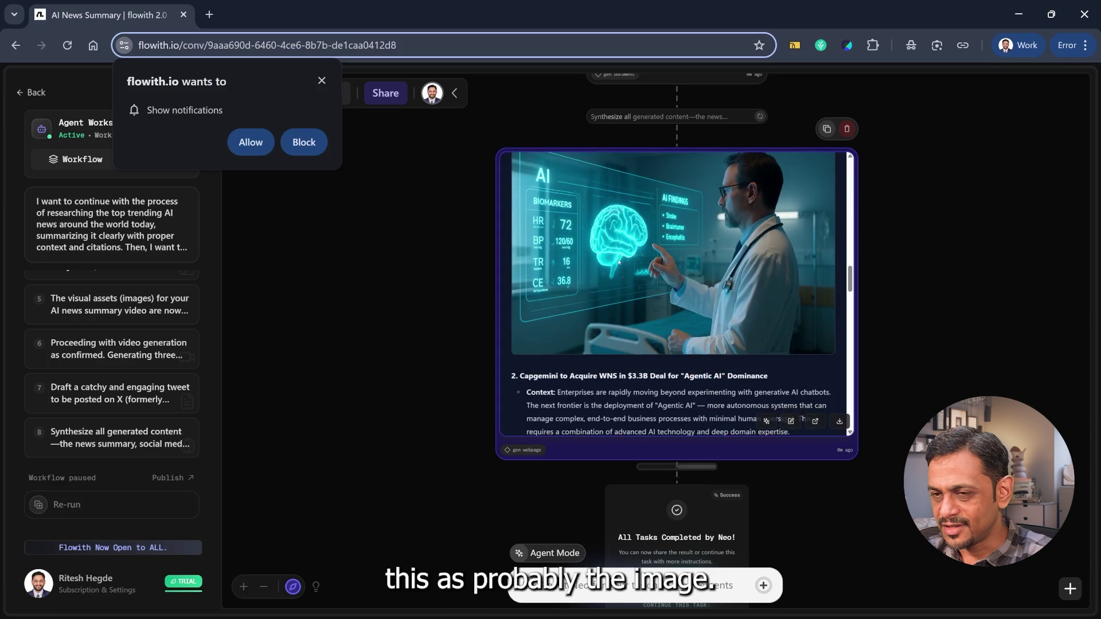
pyautogui.scroll(-2, 639, 301)
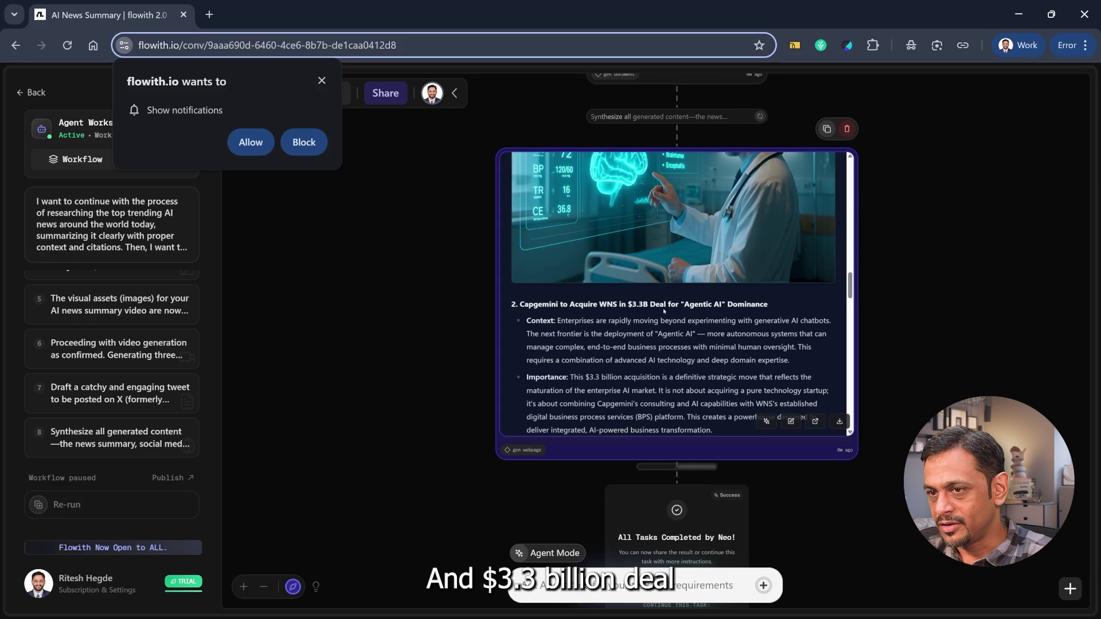
pyautogui.scroll(-10, 708, 319)
pyautogui.scroll(-2, 676, 319)
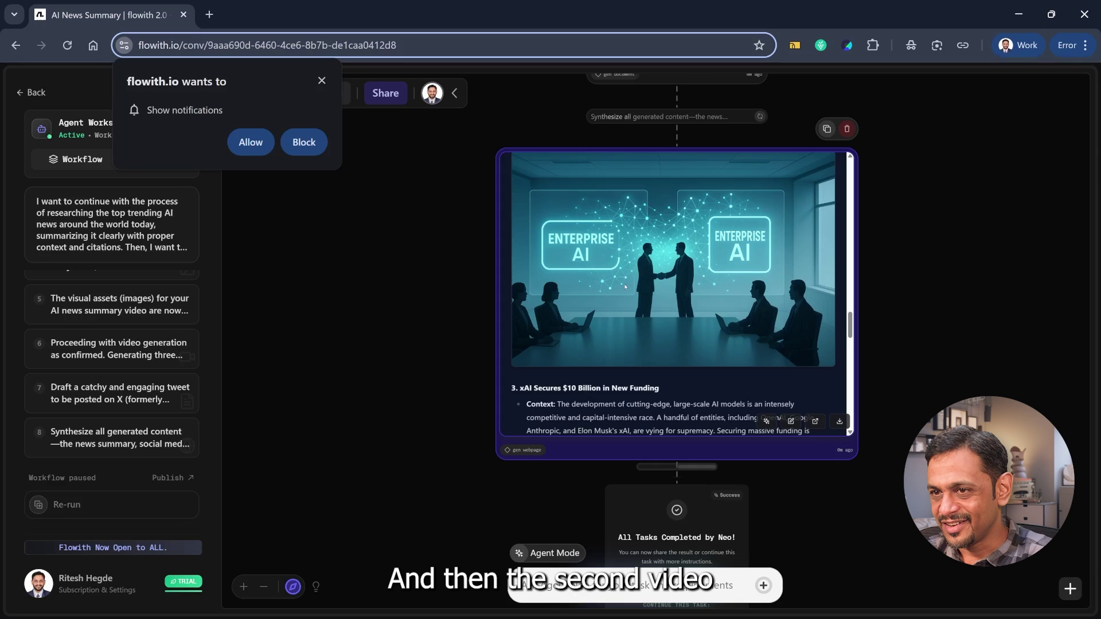
pyautogui.scroll(-4, 617, 293)
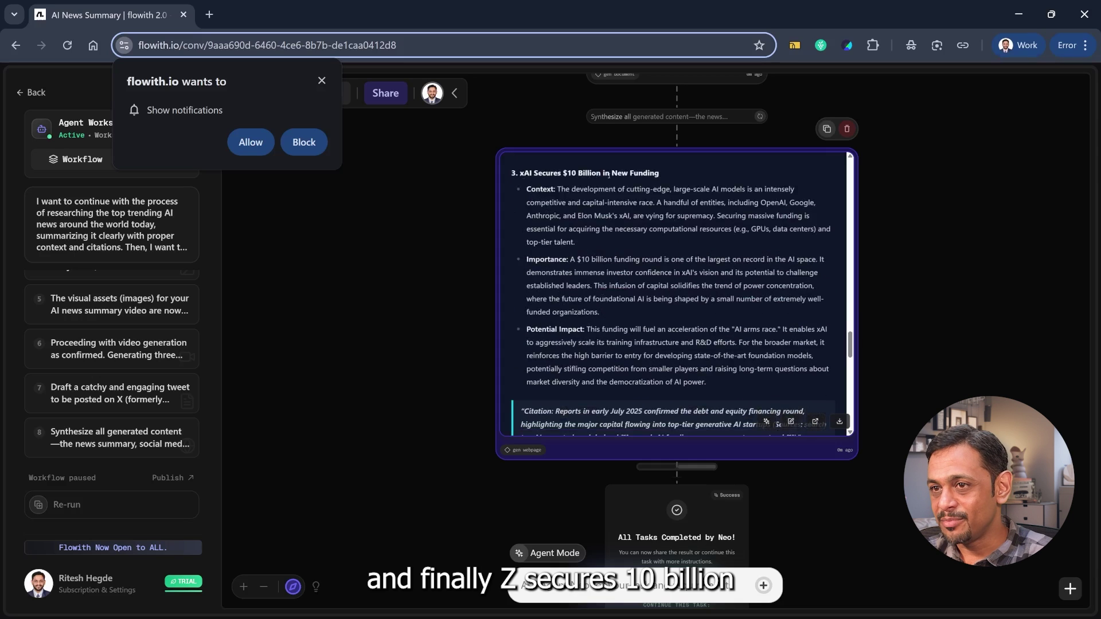
pyautogui.scroll(-4, 639, 256)
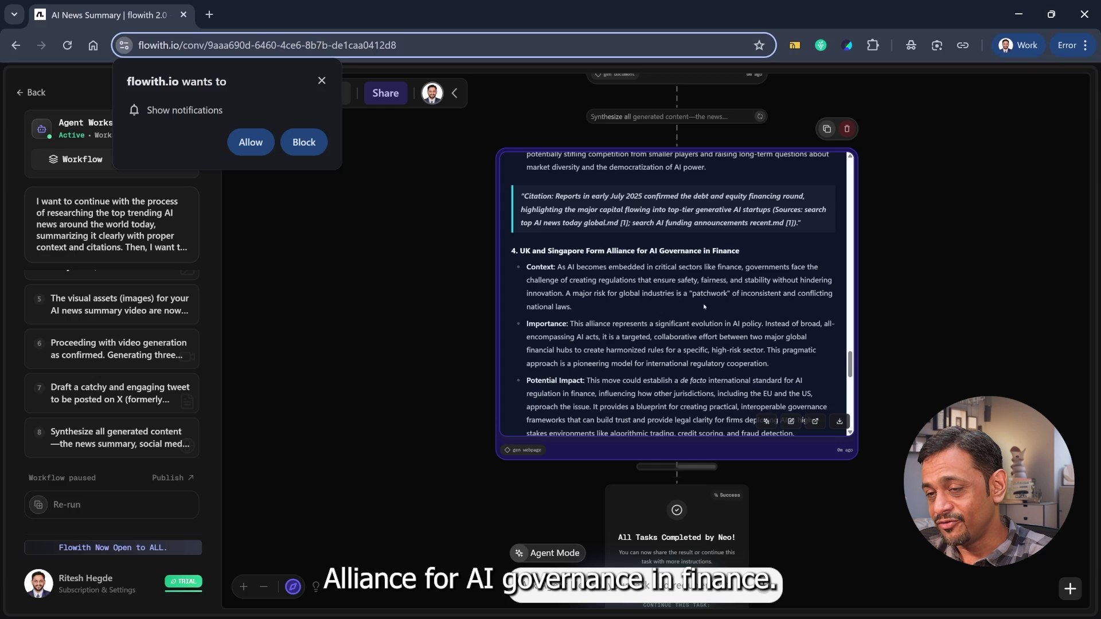
pyautogui.scroll(-4, 704, 307)
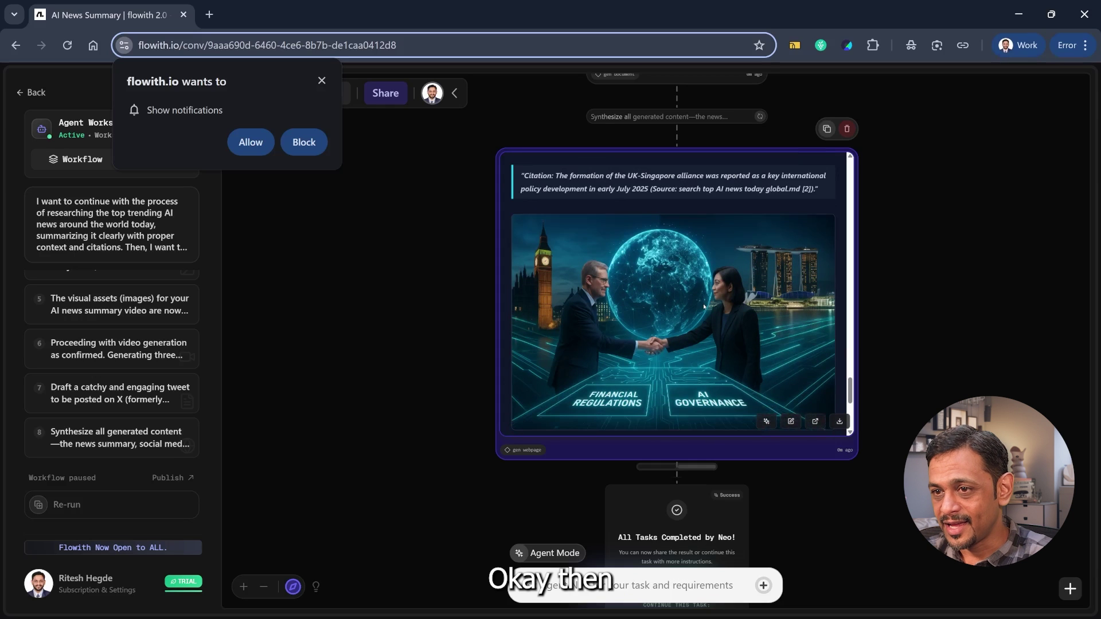
pyautogui.scroll(-3, 679, 356)
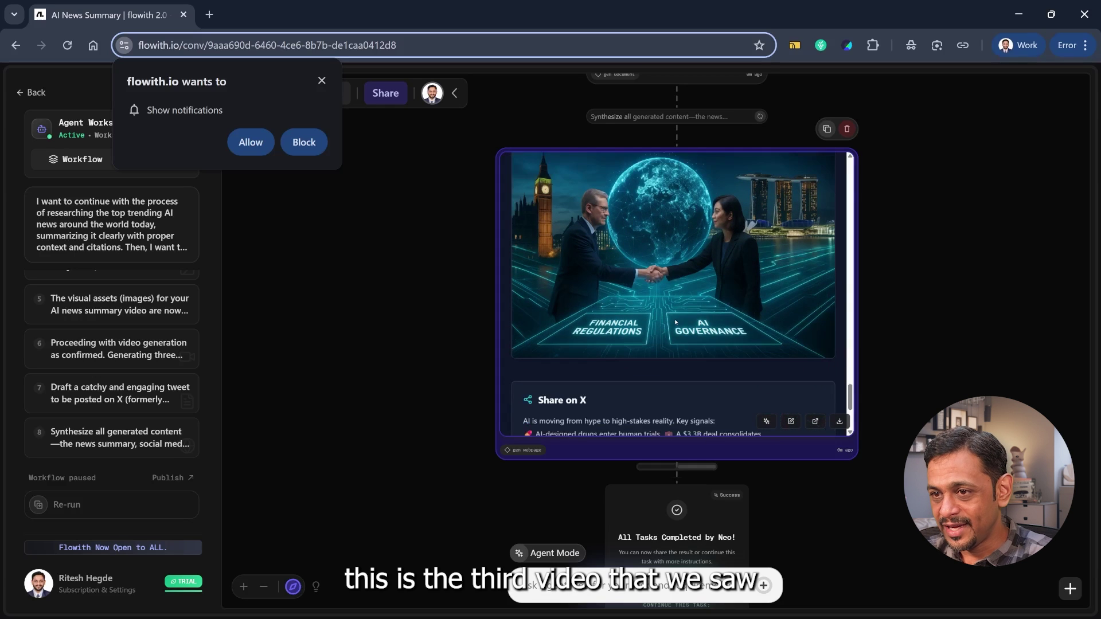
pyautogui.scroll(-1, 676, 322)
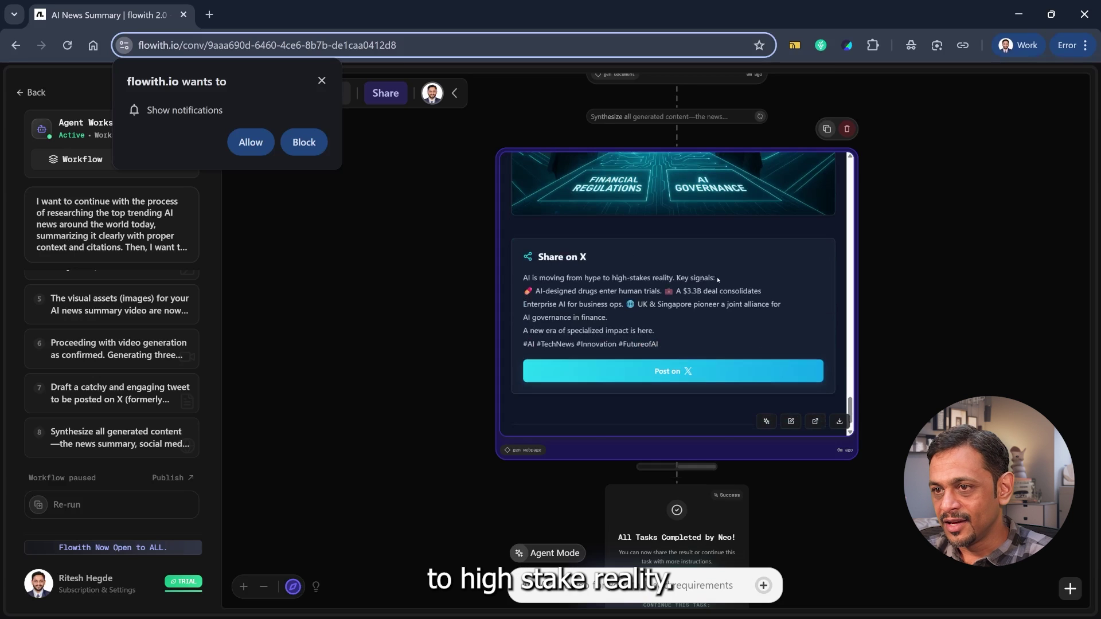
pyautogui.scroll(-1, 563, 315)
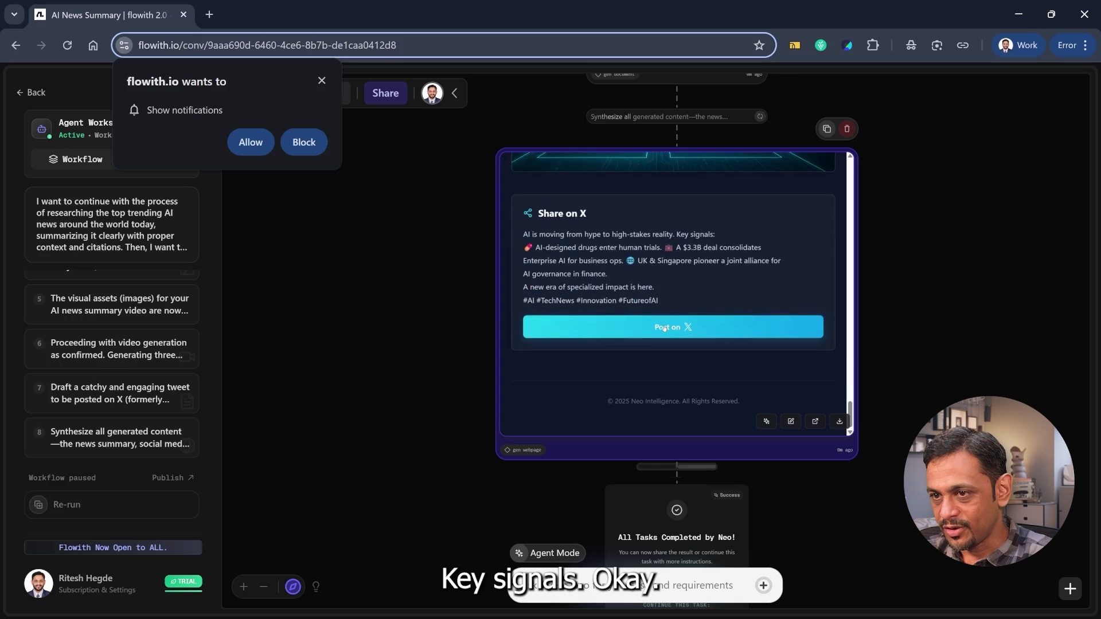
# - Share the generated tweet on X, then return from the X home feed to flowith
pyautogui.click(667, 328)
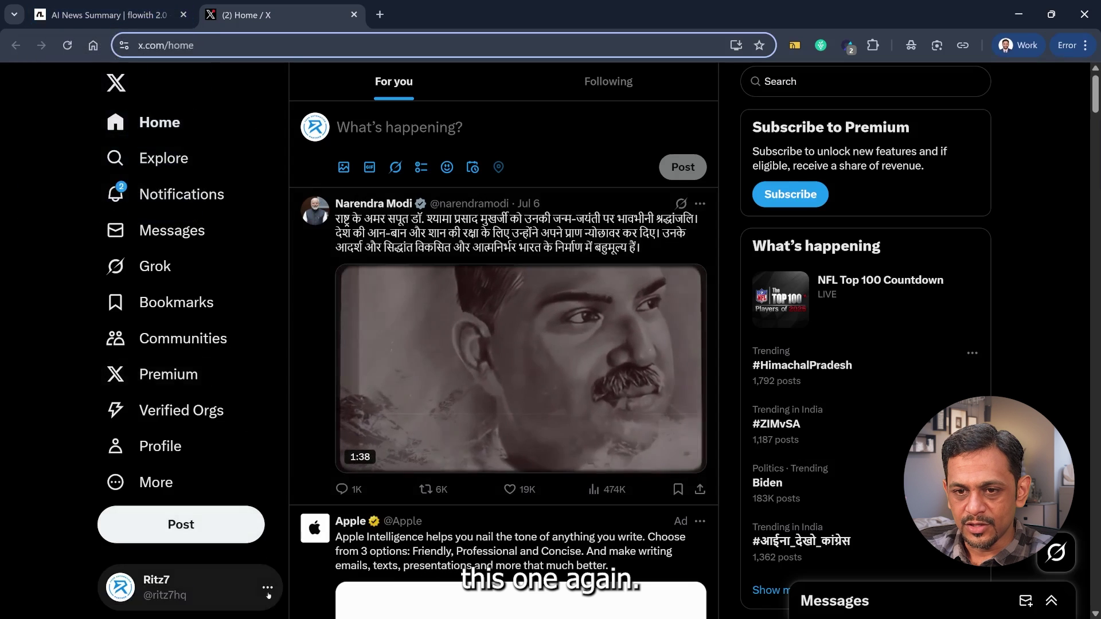
pyautogui.hotkey('ctrl', 'shift', 'Tab')
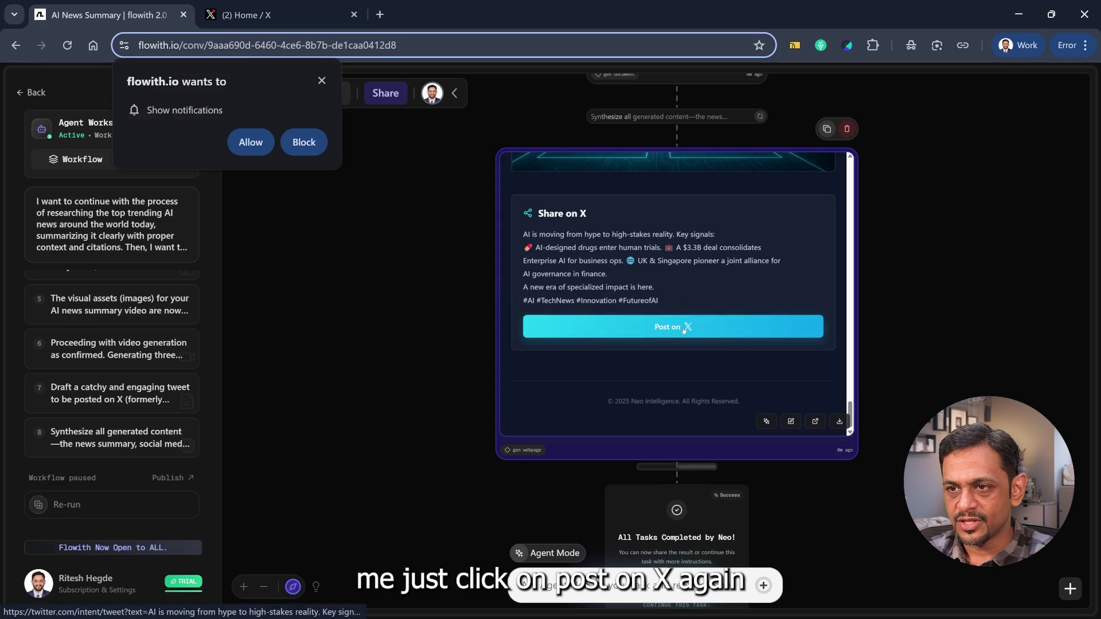
# - Retry Post on X for the drafted tweet and view the 'All Tasks Completed by Neo!' node
pyautogui.click(683, 328)
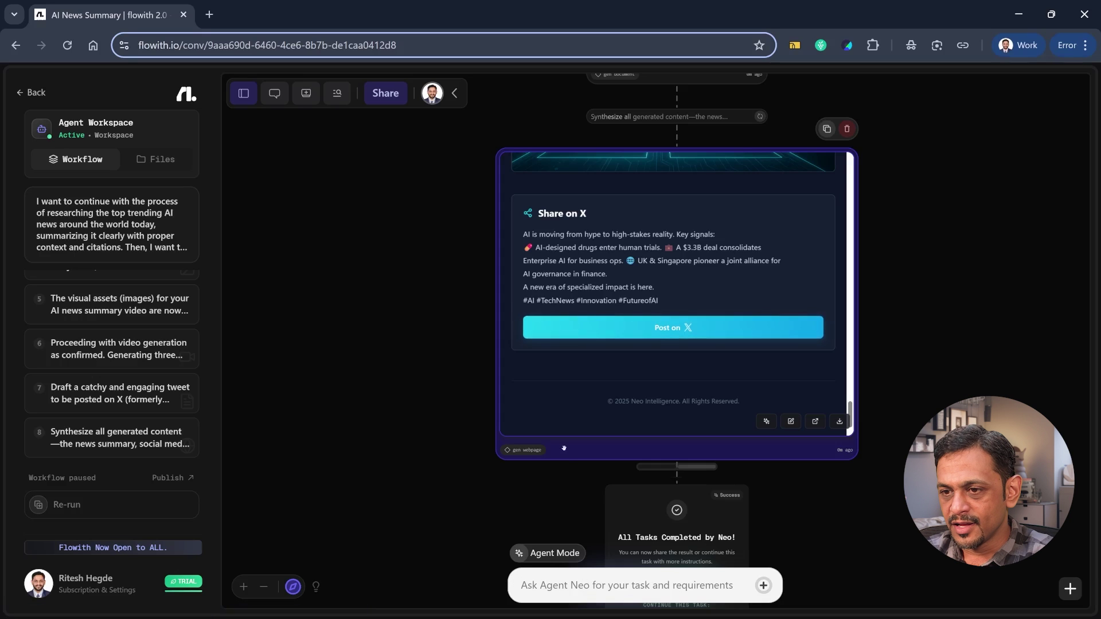
pyautogui.scroll(-1, 567, 469)
pyautogui.scroll(-1, 603, 479)
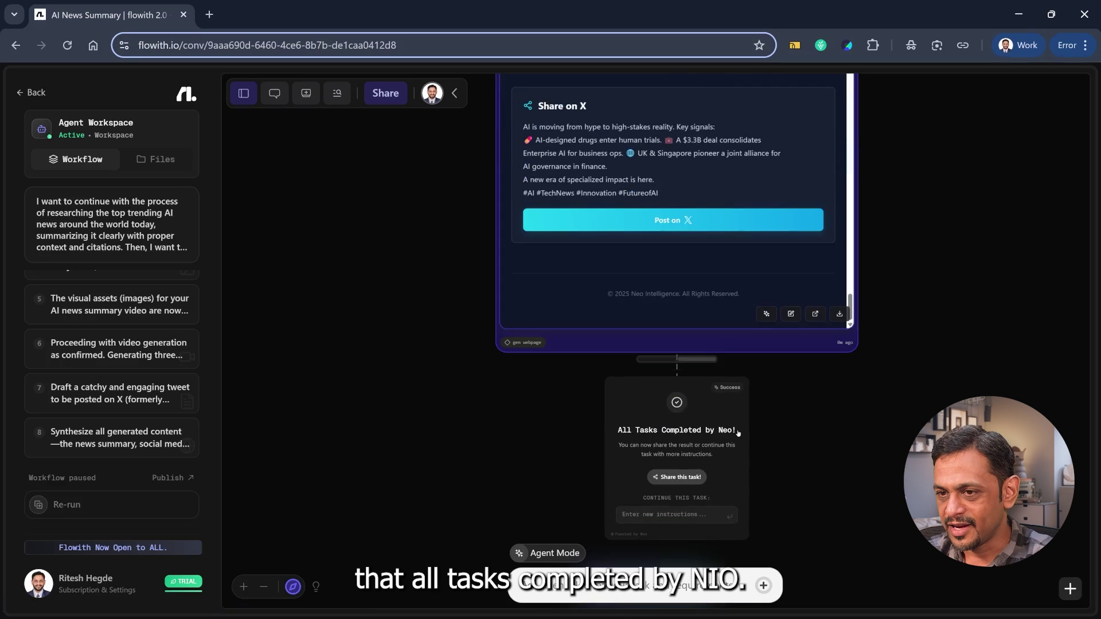
pyautogui.scroll(1, 738, 433)
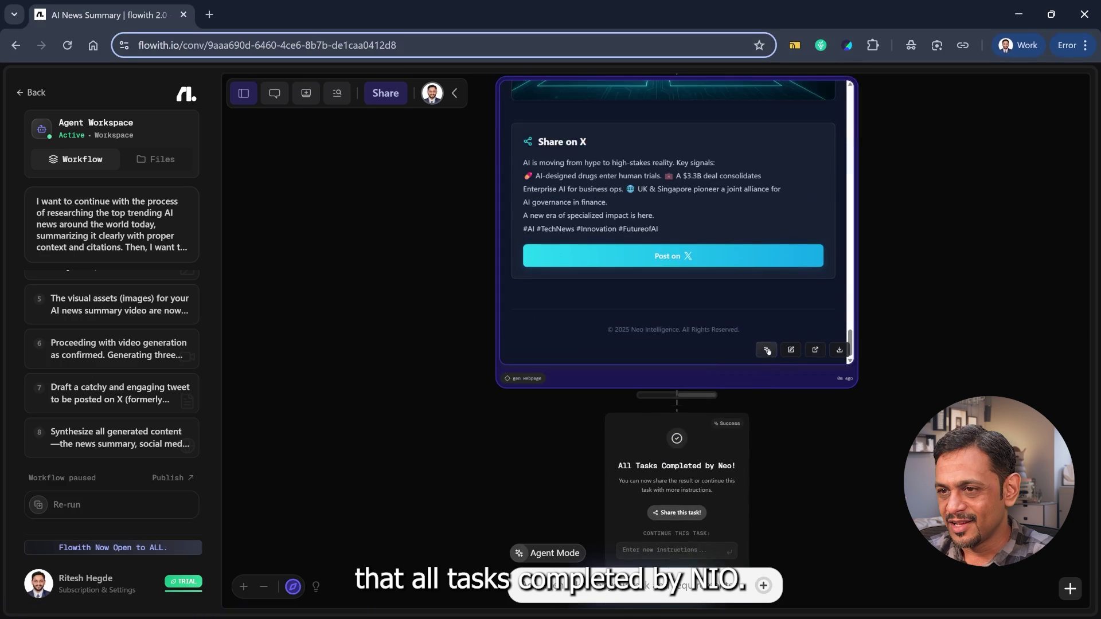
# - Open the webpage on flo.host, scroll to its Share on X box, and return to flowith
pyautogui.click(815, 350)
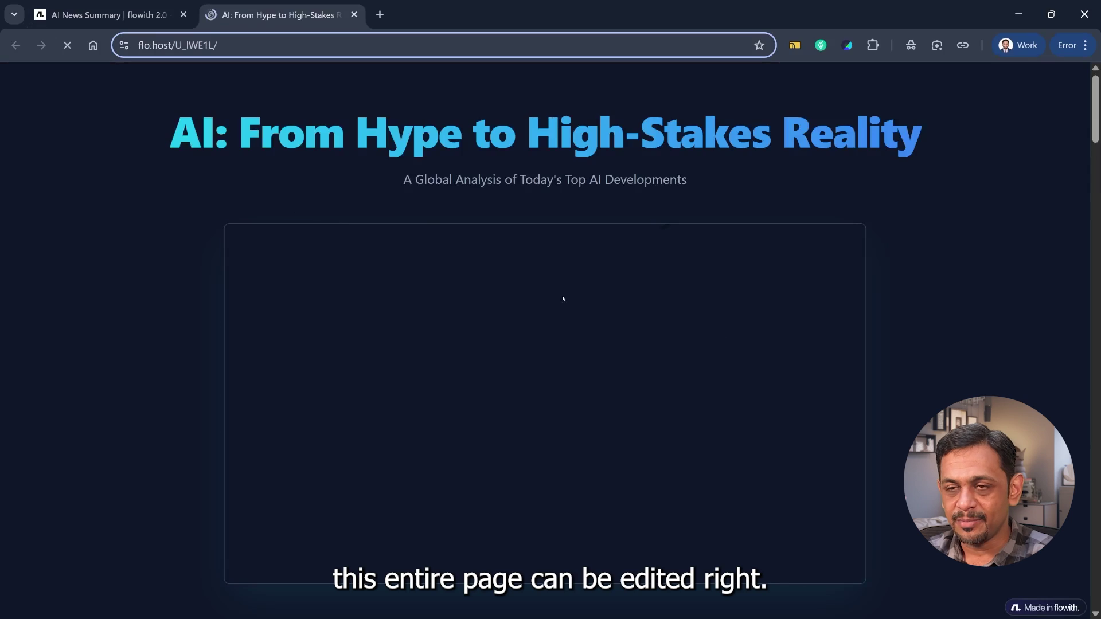
pyautogui.scroll(-5, 376, 358)
pyautogui.scroll(-12, 174, 406)
pyautogui.scroll(-15, 173, 406)
pyautogui.scroll(-10, 173, 406)
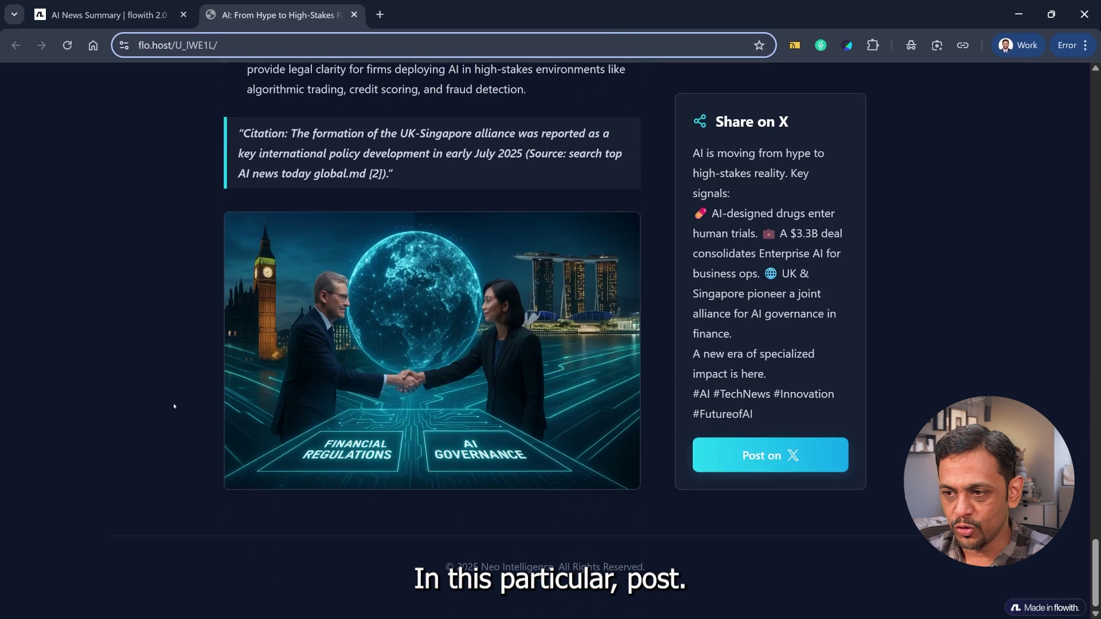
pyautogui.hotkey('ctrl', 'shift', 'Tab')
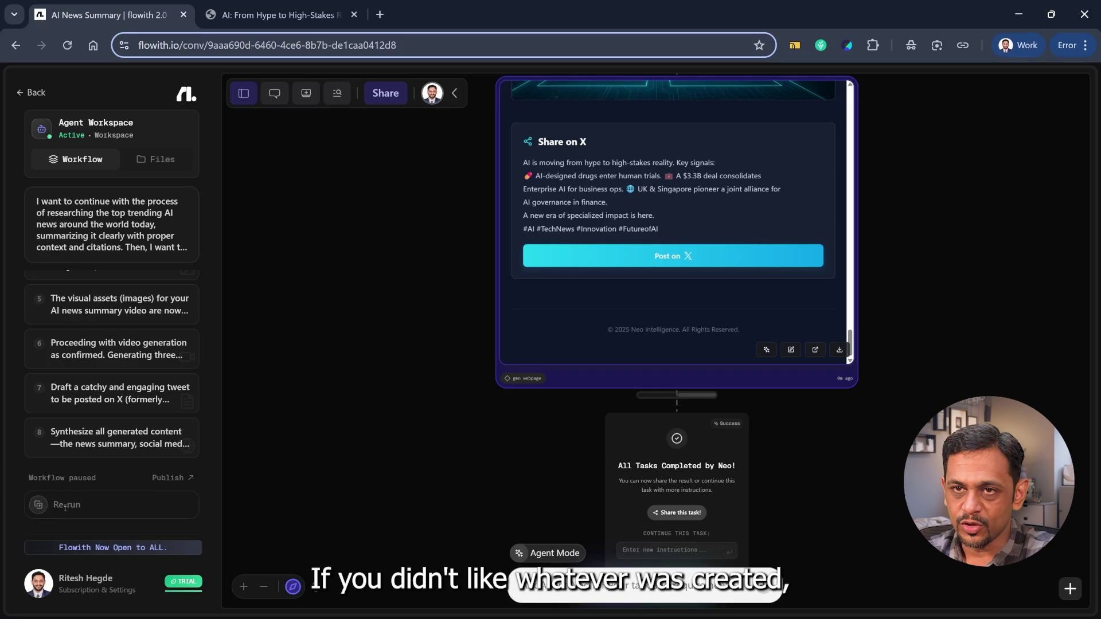
# - Deselect the generated webpage node on the flowith canvas
pyautogui.click(279, 349)
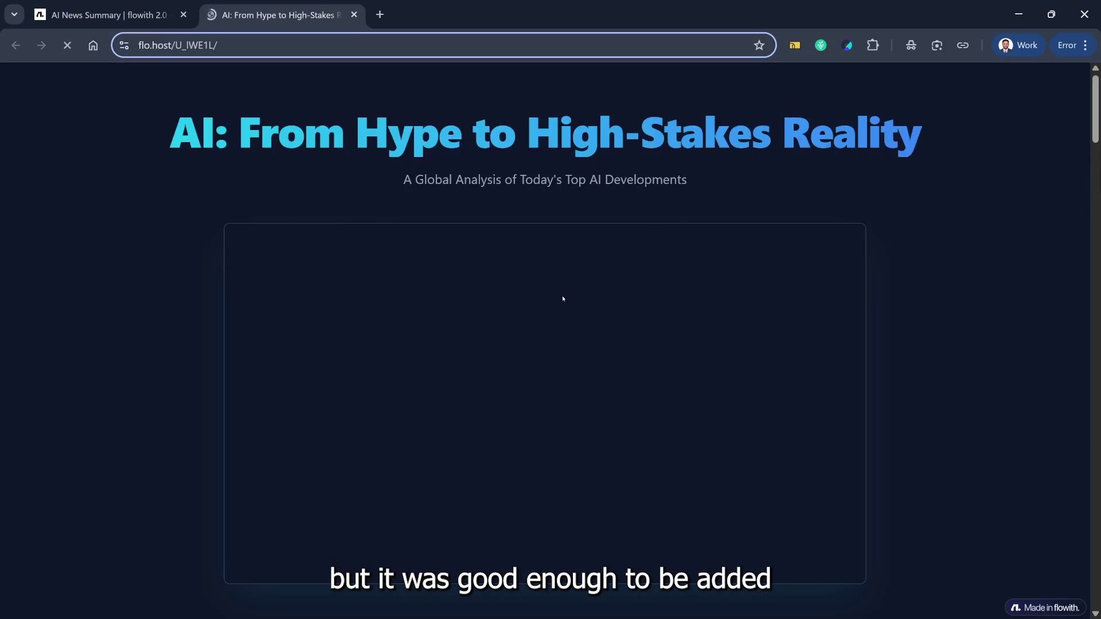
pyautogui.scroll(-15, 172, 405)
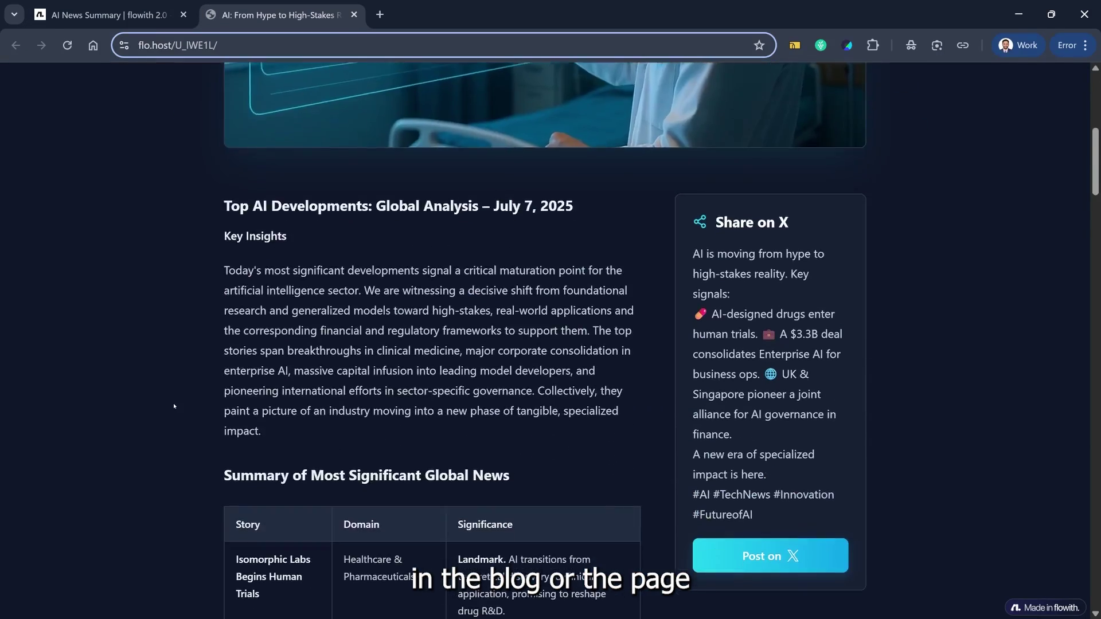
pyautogui.scroll(-18, 173, 405)
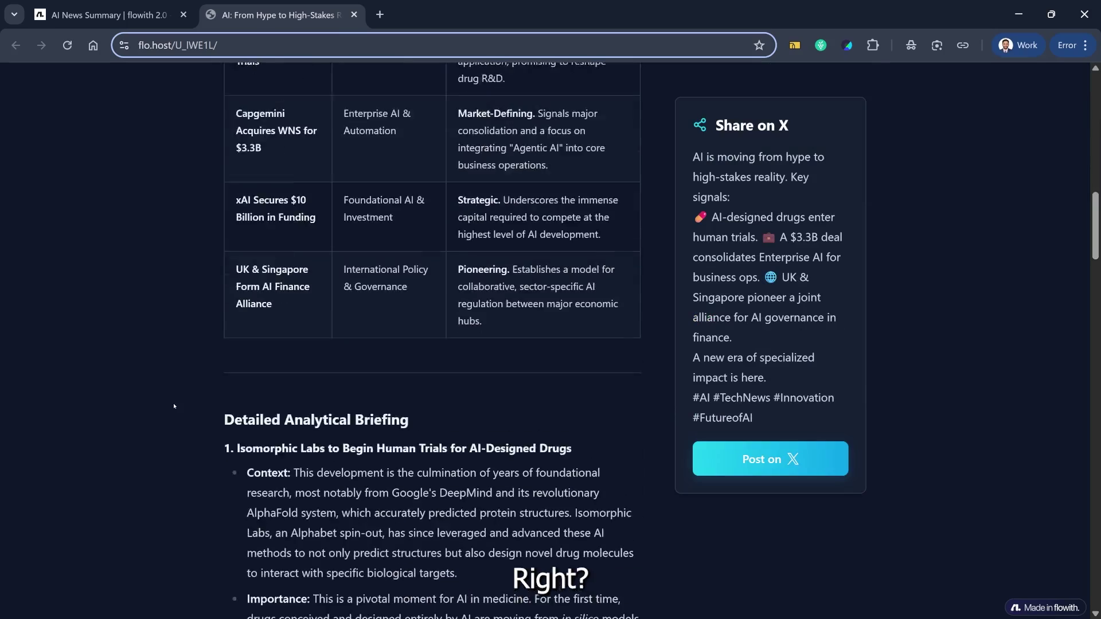